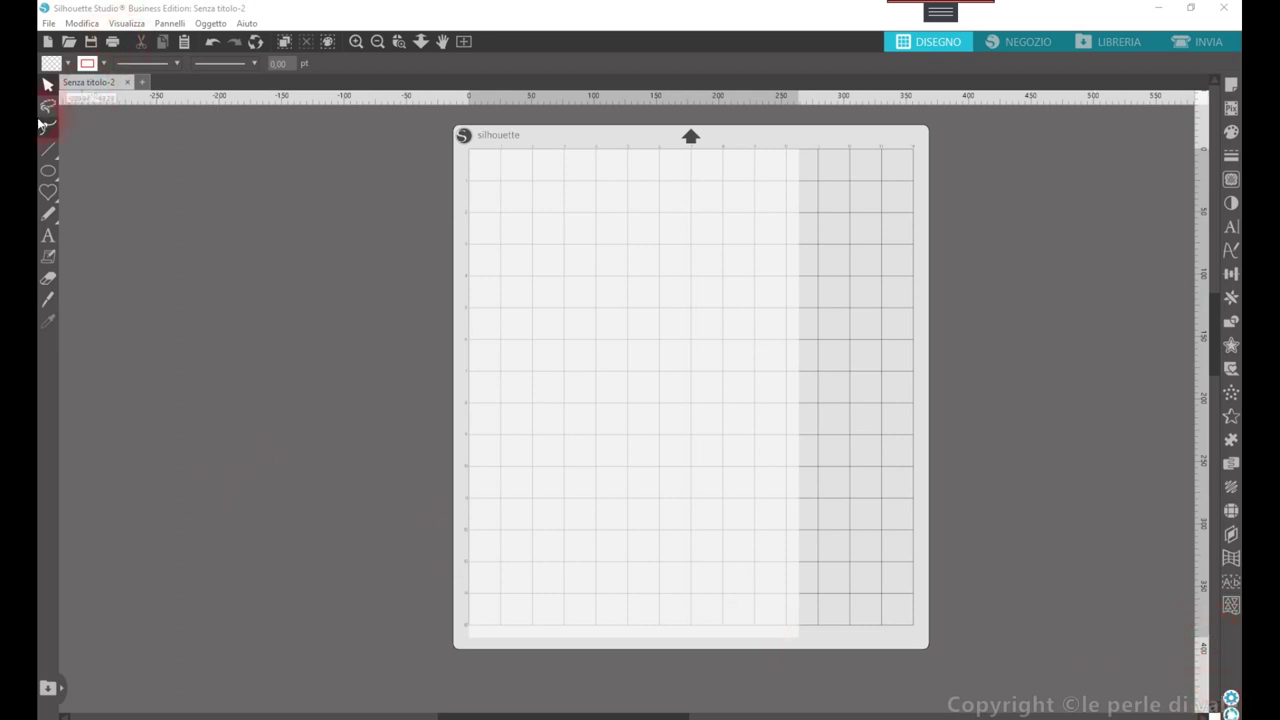
# - Draw a circle about 92 mm wide and 94 mm high on the page with the ellipse tool
pyautogui.moveTo(52, 175)
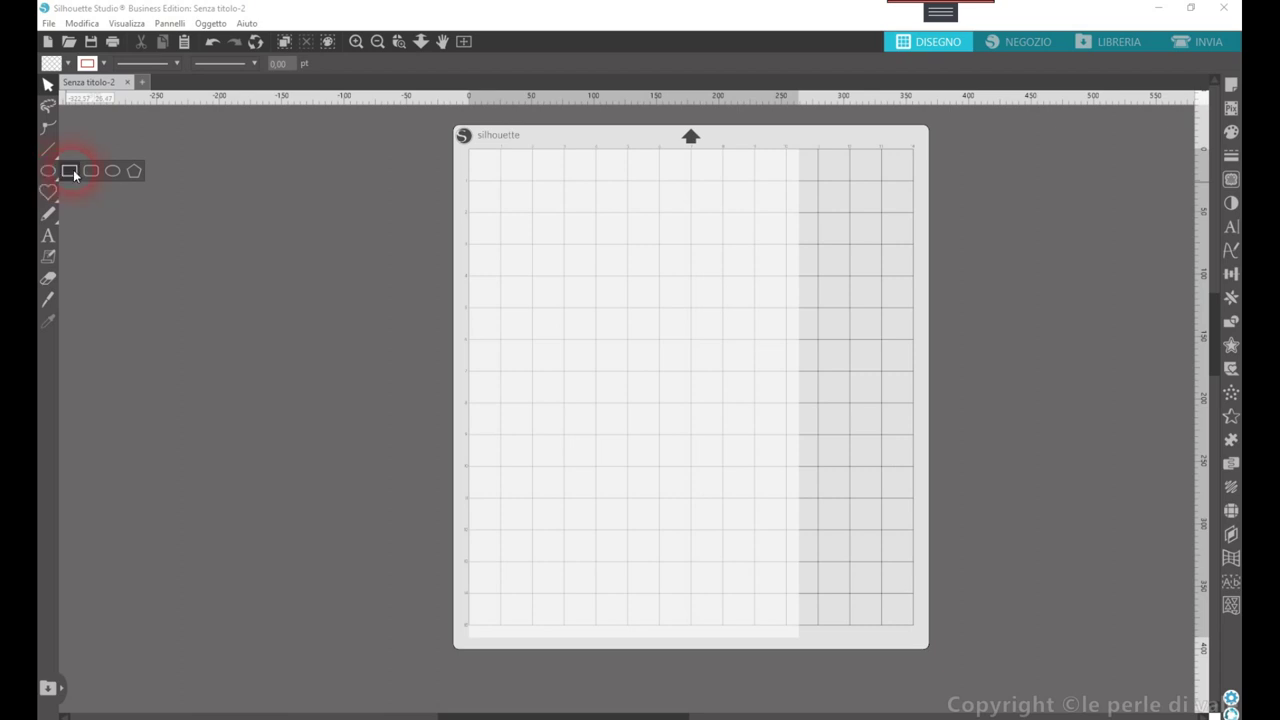
pyautogui.click(109, 171)
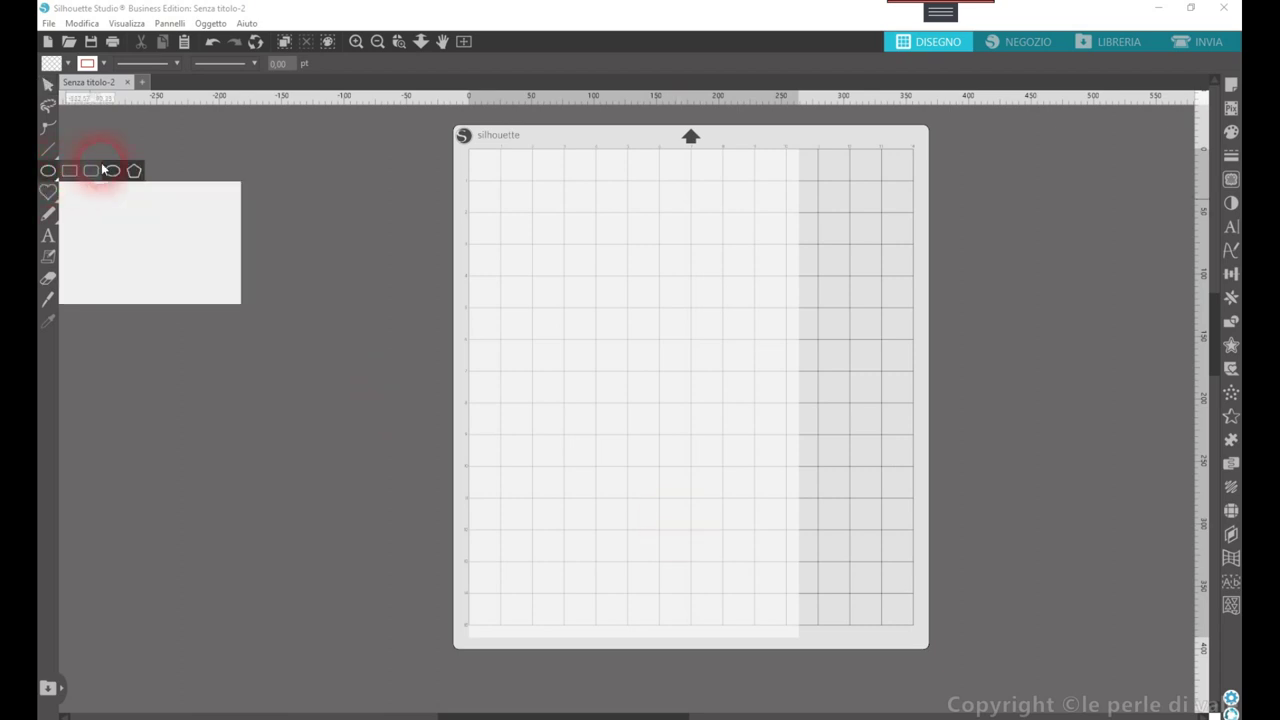
pyautogui.moveTo(549, 271); pyautogui.dragTo(666, 398)
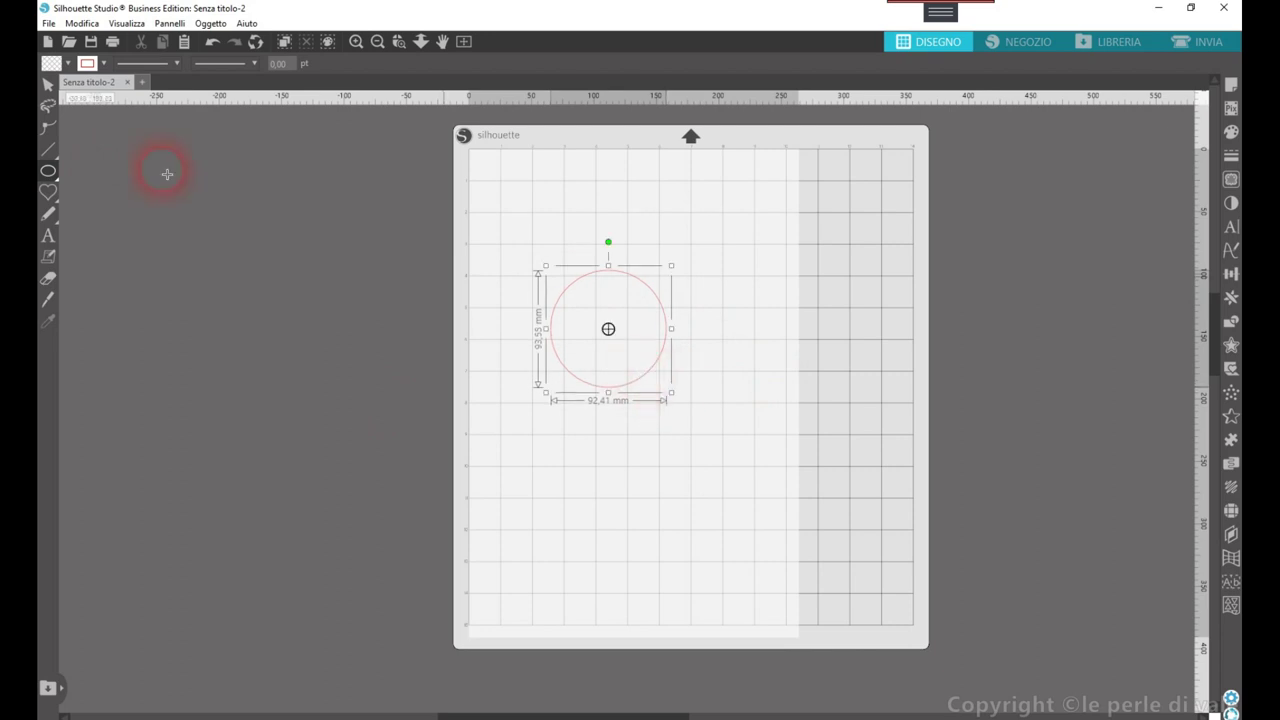
# - Enter point editing on the circle and add four points, one midway along each quarter arc
pyautogui.click(55, 127)
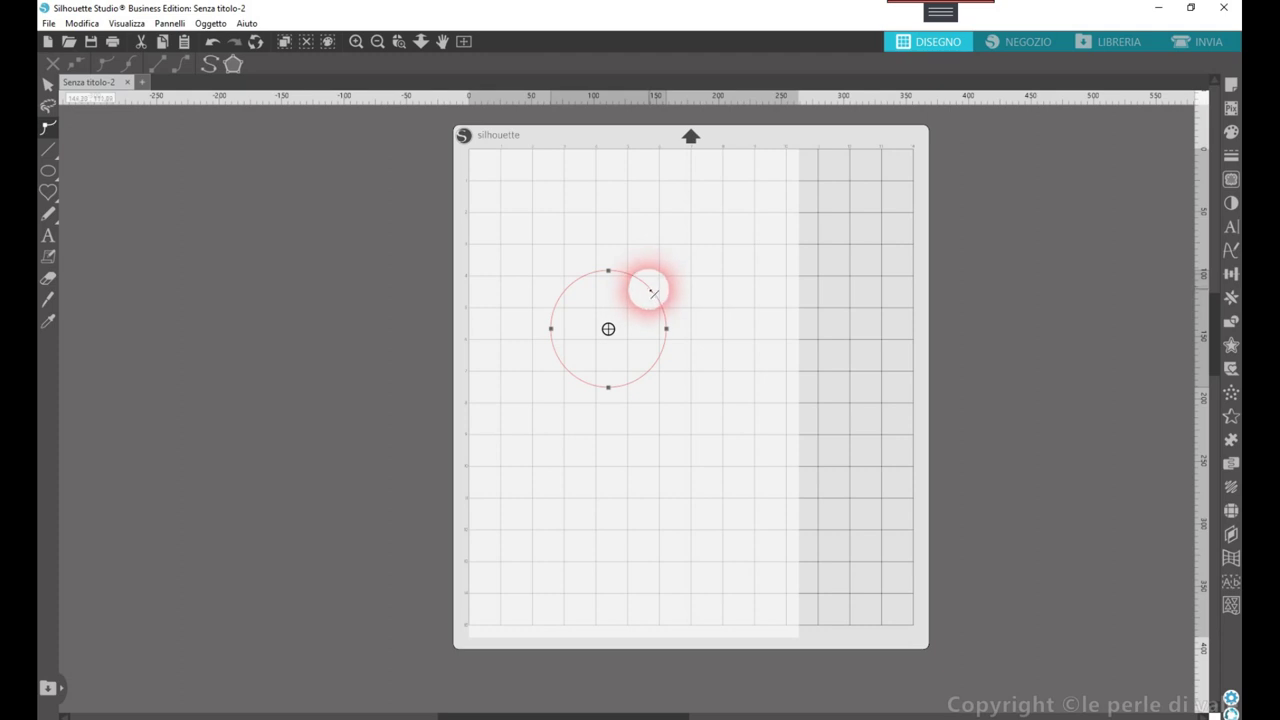
pyautogui.click(649, 291)
pyautogui.click(652, 368)
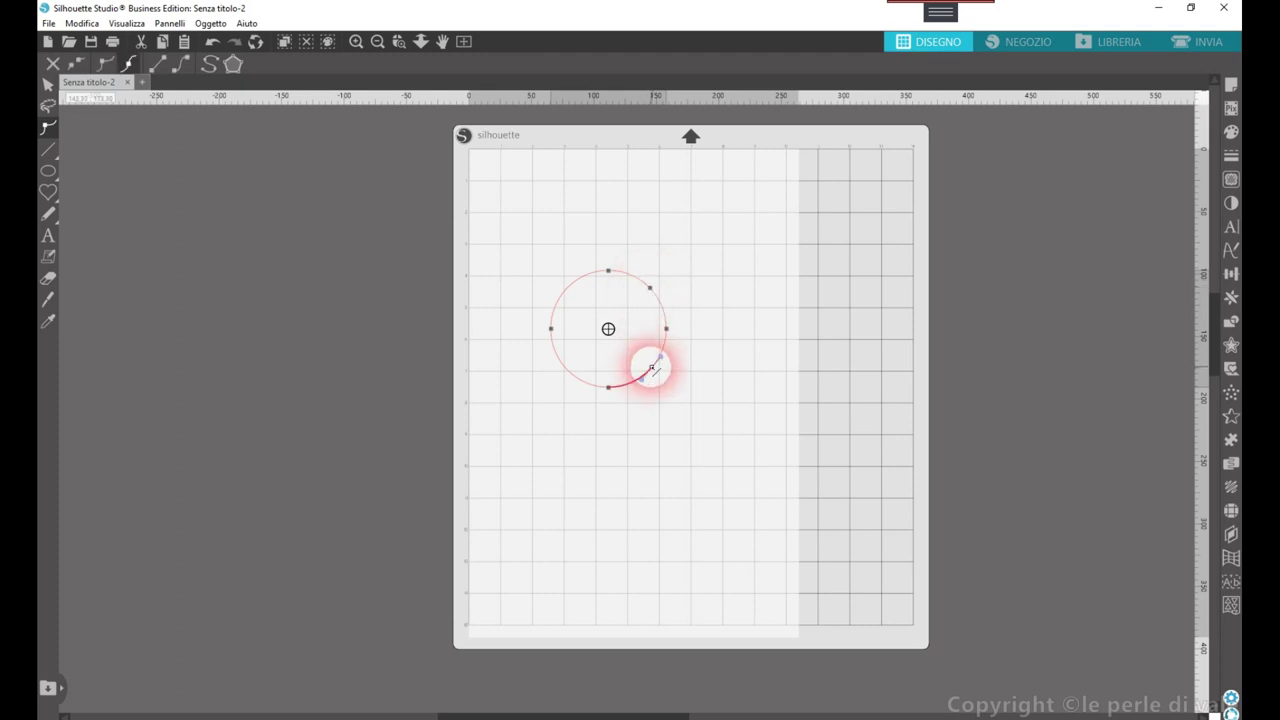
pyautogui.click(563, 366)
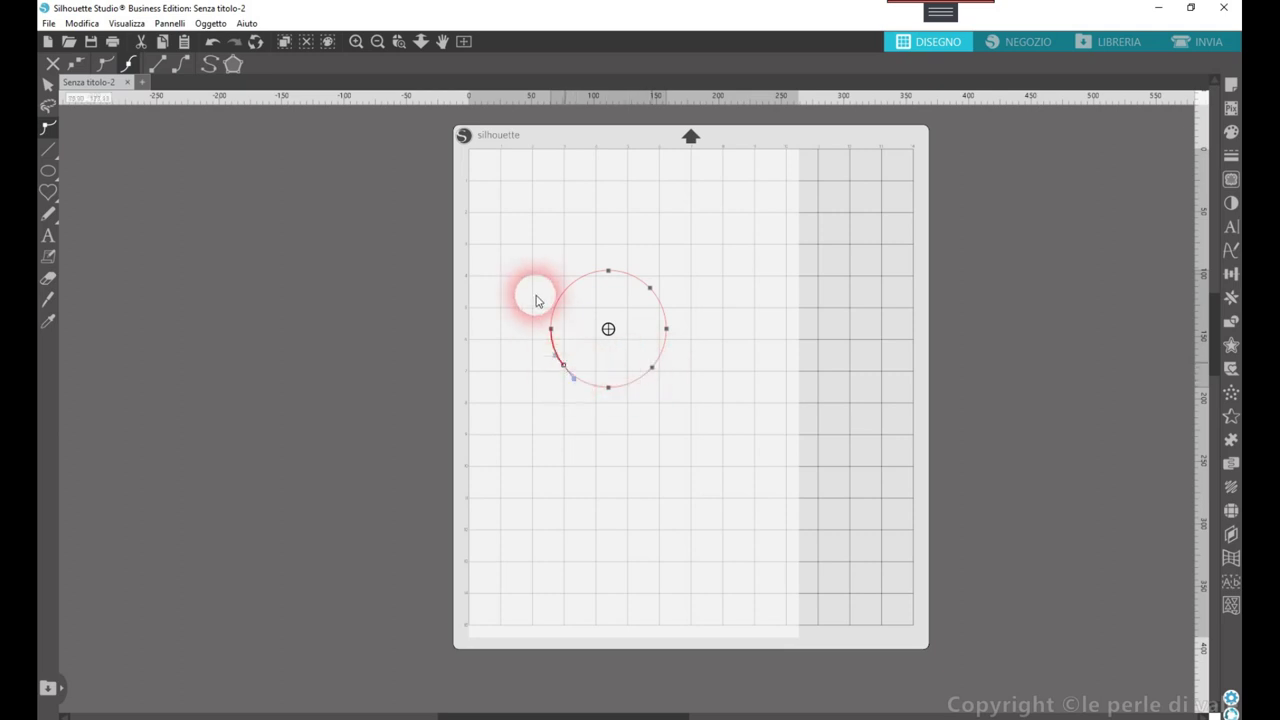
pyautogui.click(569, 286)
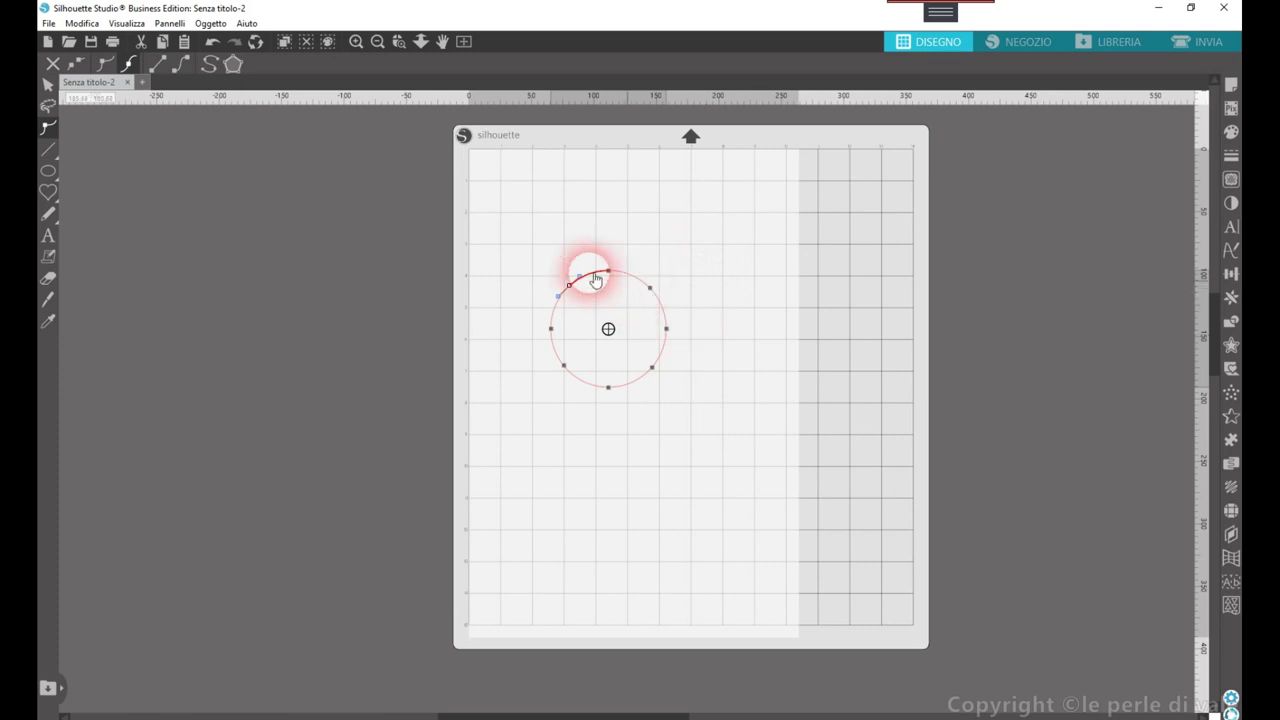
# - Convert the circle to a path and reopen it for point editing
pyautogui.moveTo(558, 296)
pyautogui.mouseDown()
pyautogui.moveTo(531, 269)
pyautogui.moveTo(564, 300)
pyautogui.moveTo(586, 280)
pyautogui.moveTo(580, 258)
pyautogui.moveTo(584, 302)
pyautogui.moveTo(577, 249)
pyautogui.moveTo(572, 277)
pyautogui.moveTo(586, 272)
pyautogui.mouseUp()
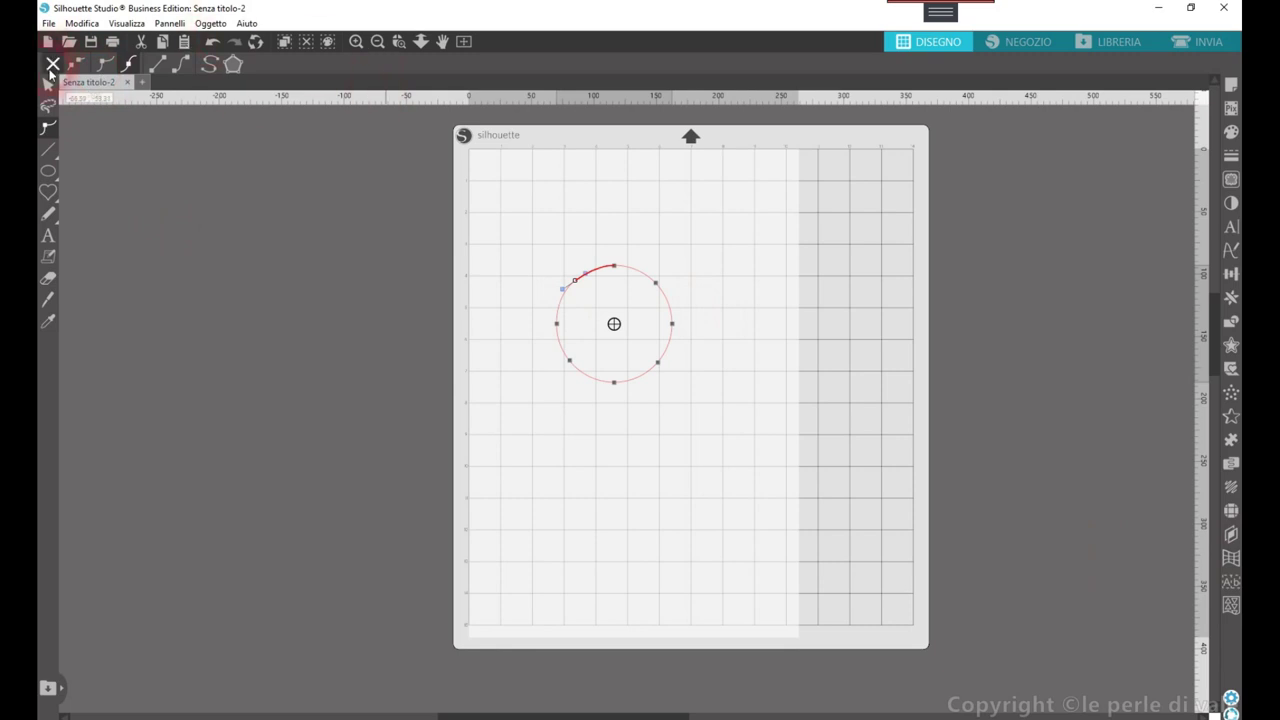
pyautogui.click(233, 65)
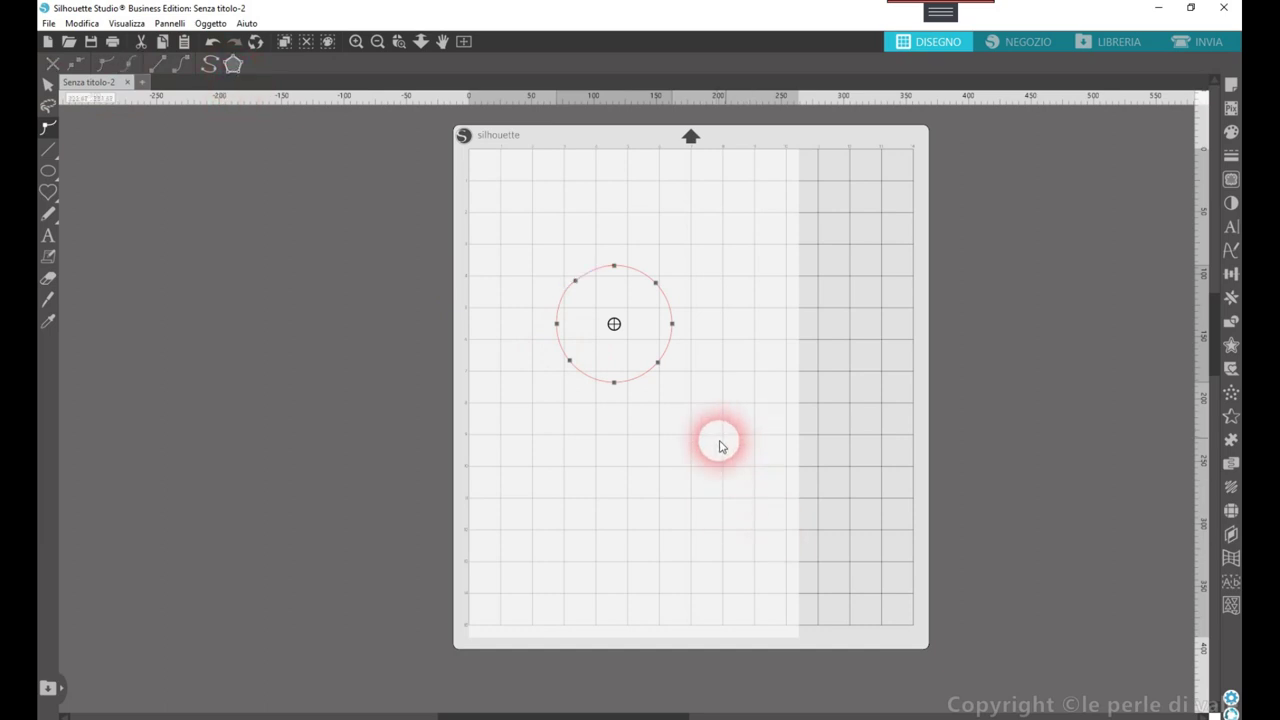
pyautogui.click(508, 233)
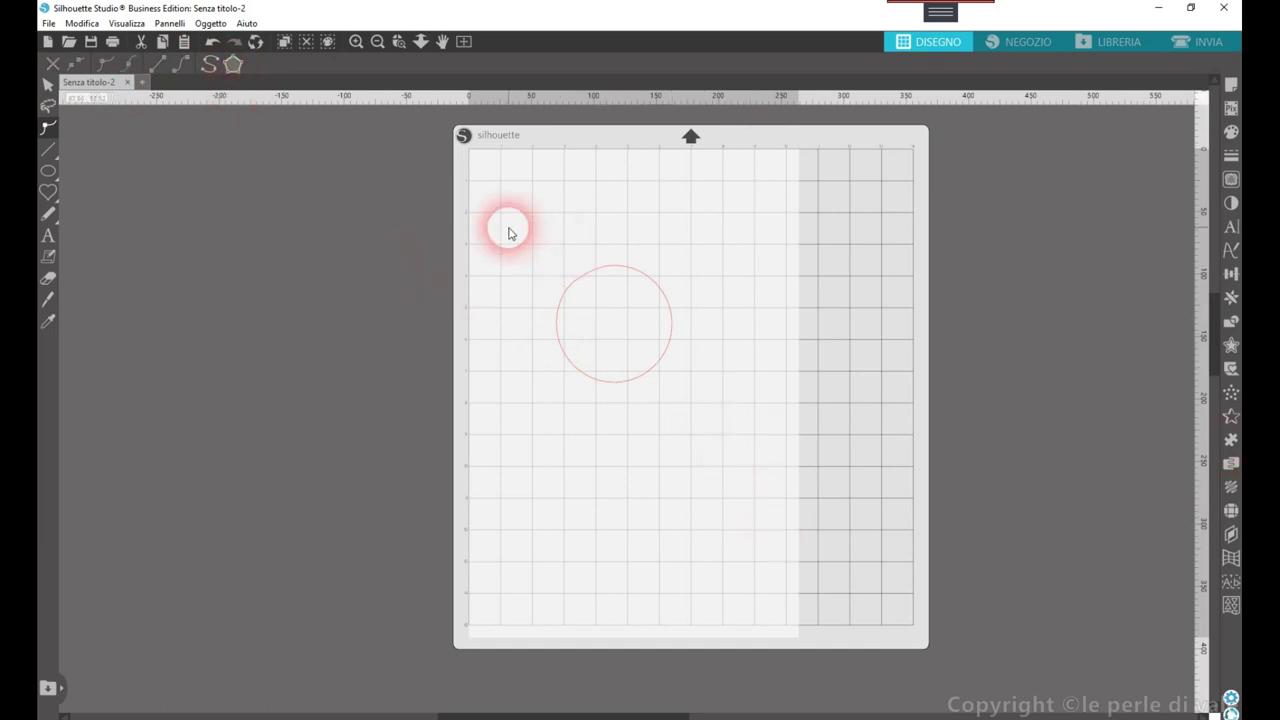
pyautogui.moveTo(508, 233); pyautogui.dragTo(700, 434)
pyautogui.doubleClick(657, 366)
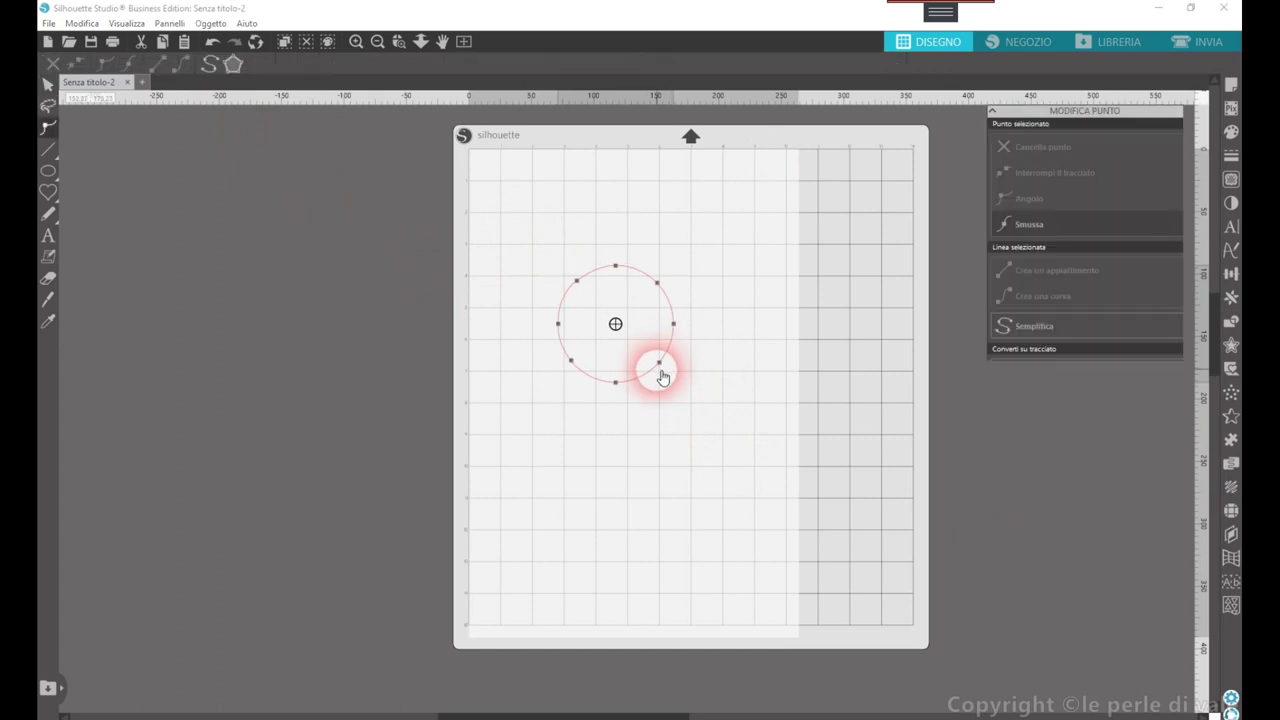
# - Place the floating Modifica punto panel in the empty area beside the page, close to the circle
pyautogui.click(574, 294)
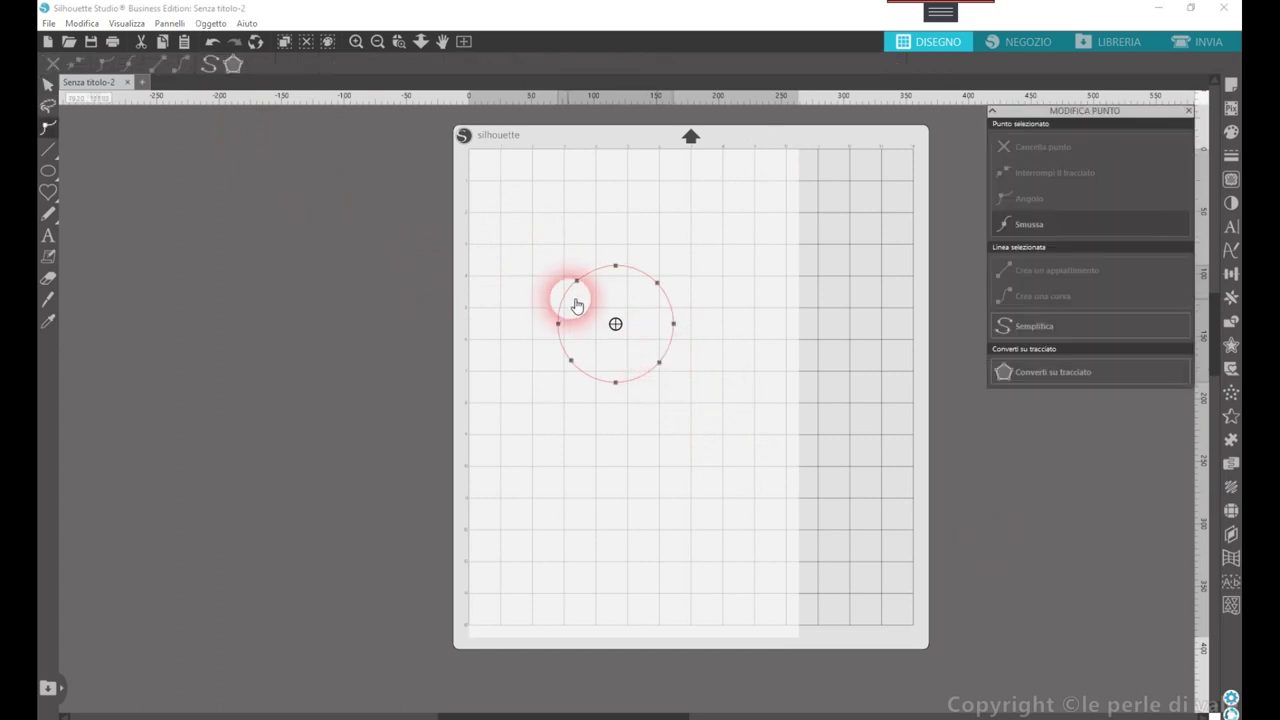
pyautogui.click(1090, 94)
pyautogui.moveTo(1088, 111); pyautogui.dragTo(308, 219)
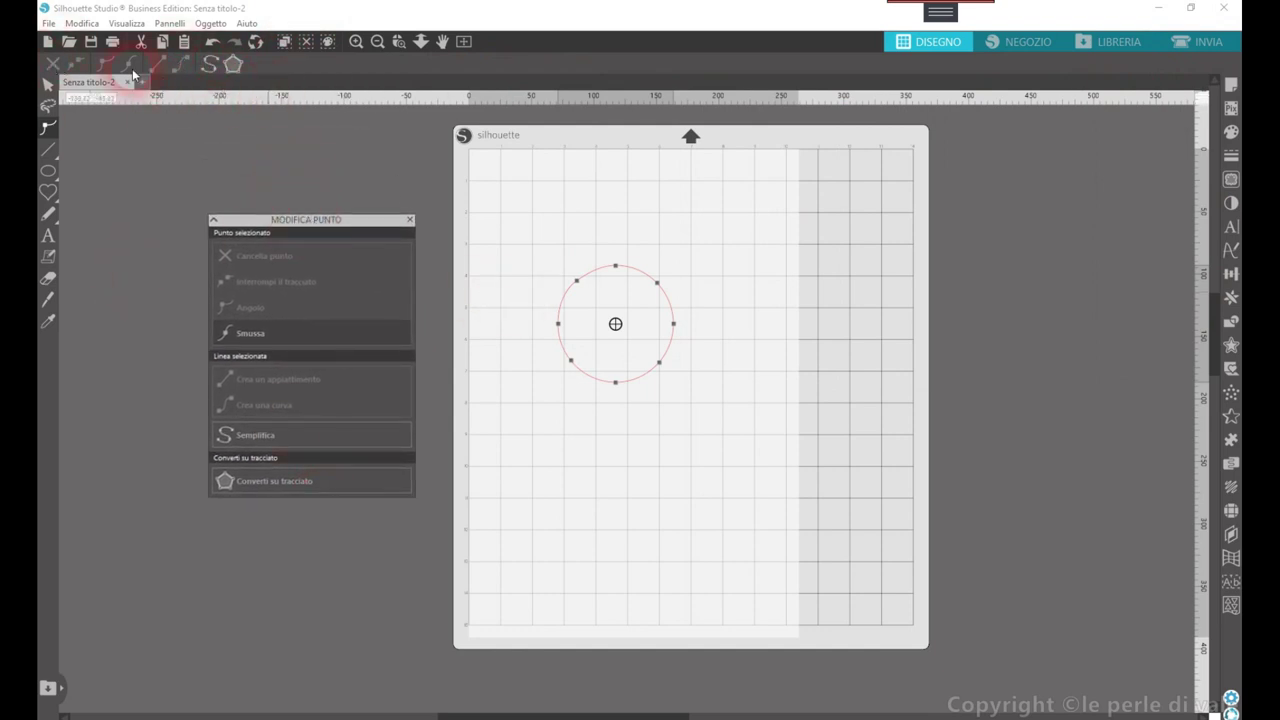
pyautogui.moveTo(357, 232); pyautogui.dragTo(393, 233)
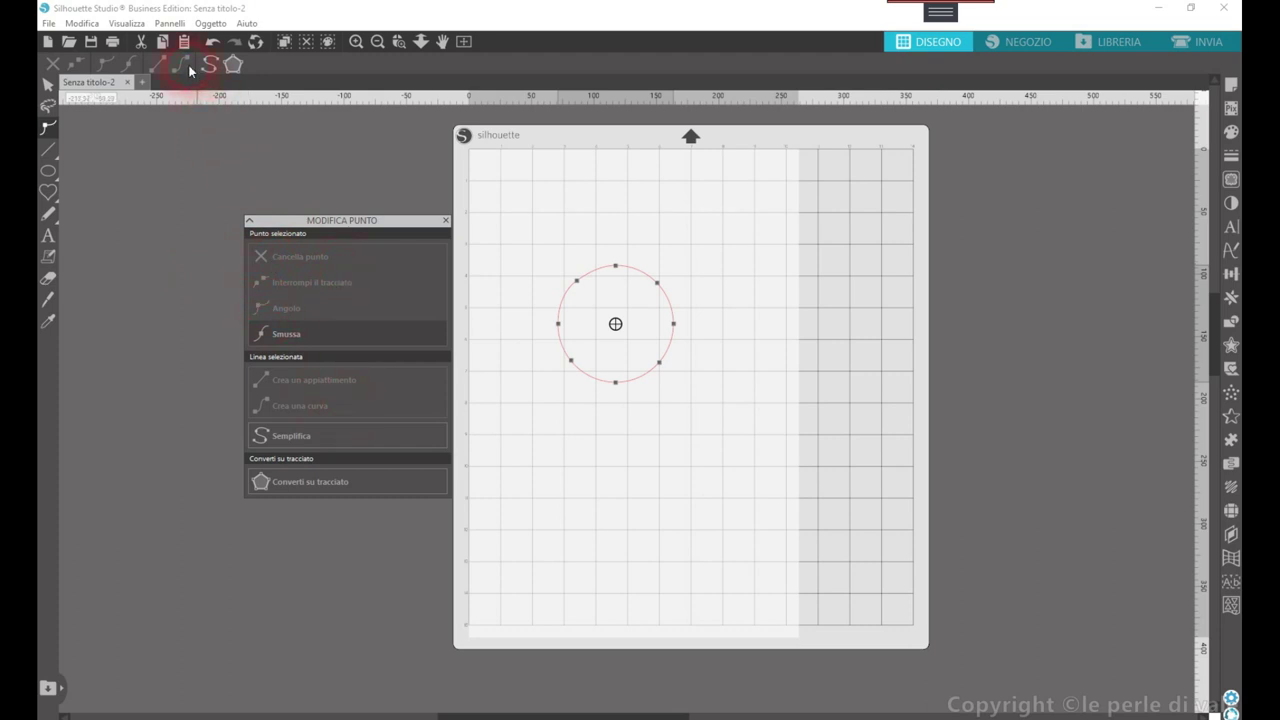
pyautogui.moveTo(347, 230); pyautogui.dragTo(292, 233)
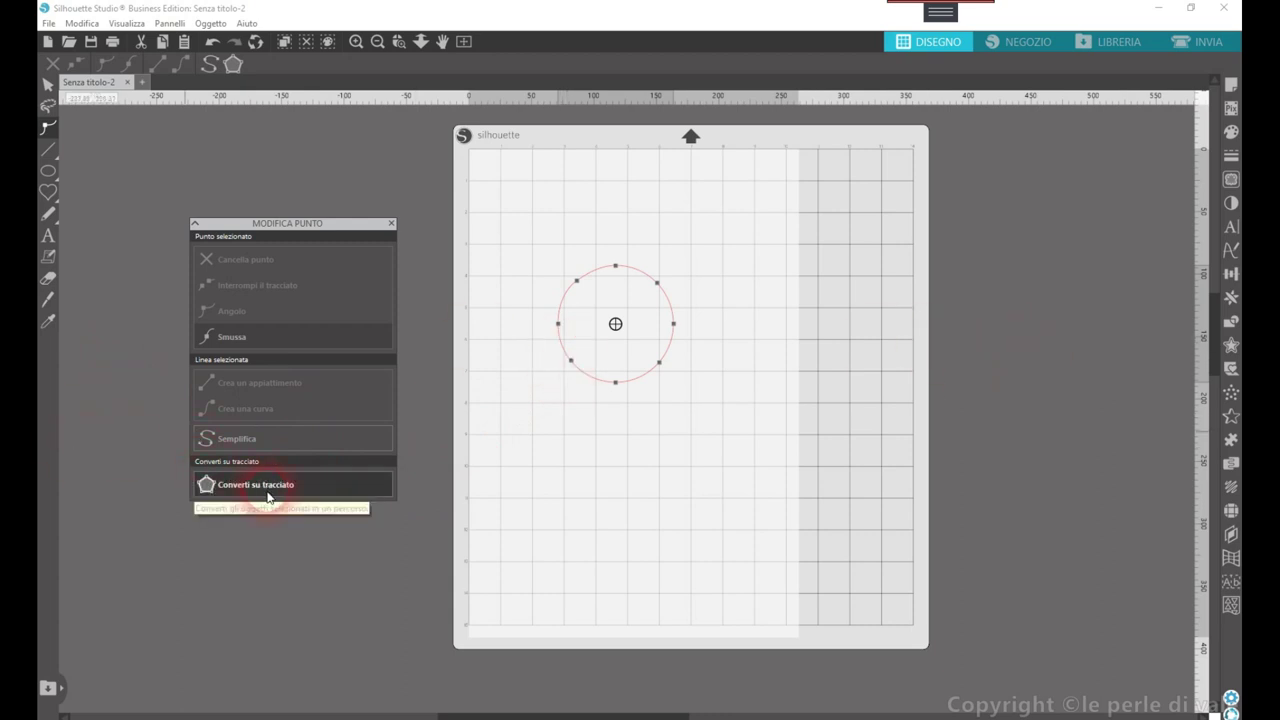
# - Delete the topmost point of the circle with Cancella punto
pyautogui.click(617, 267)
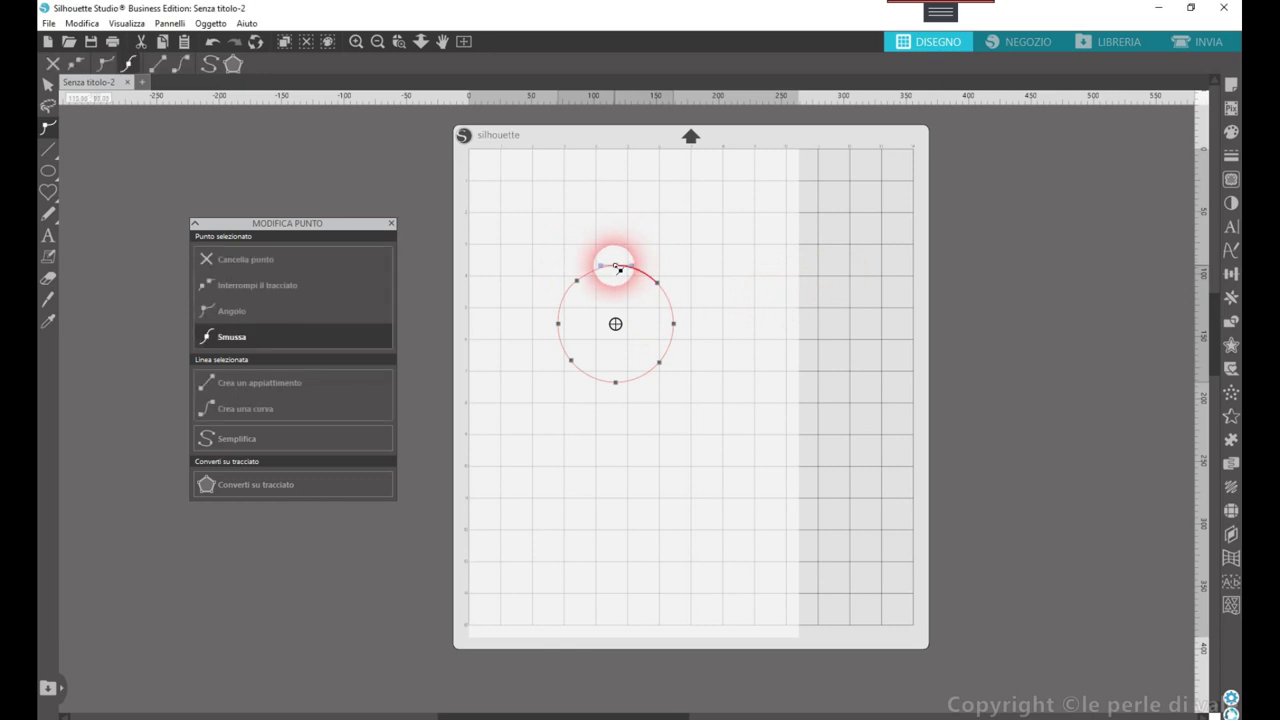
pyautogui.click(225, 261)
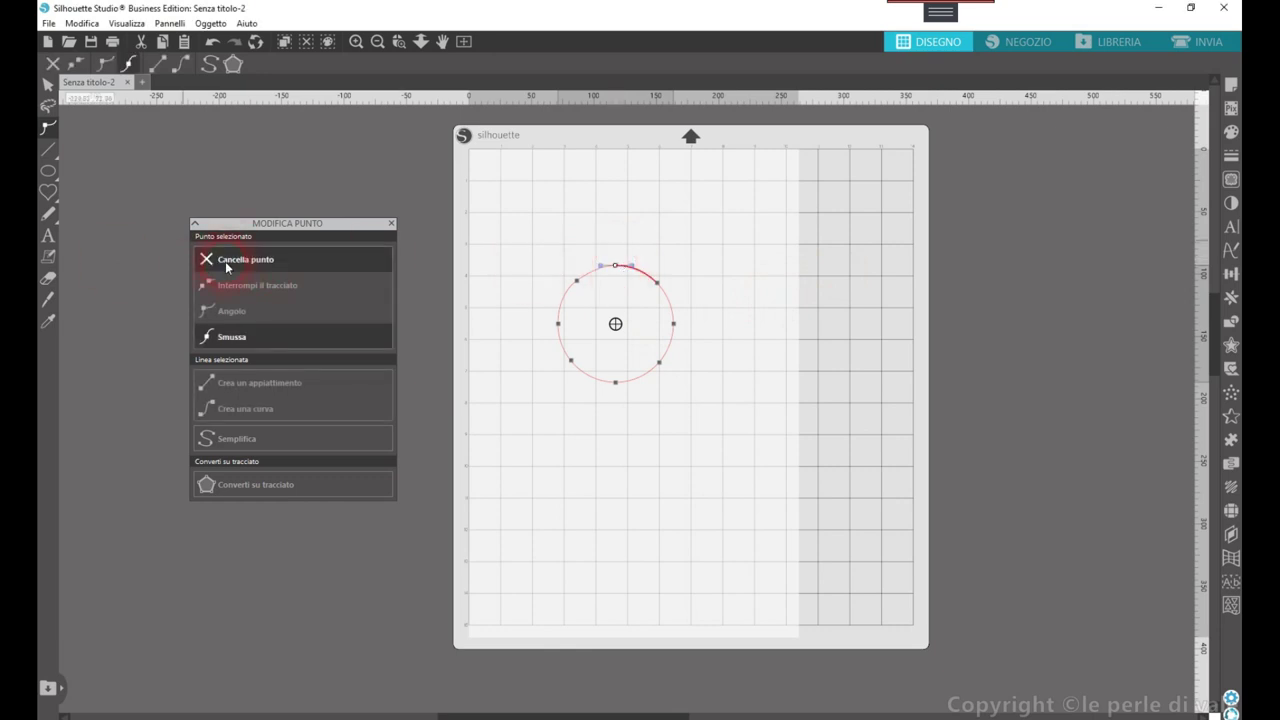
pyautogui.click(231, 260)
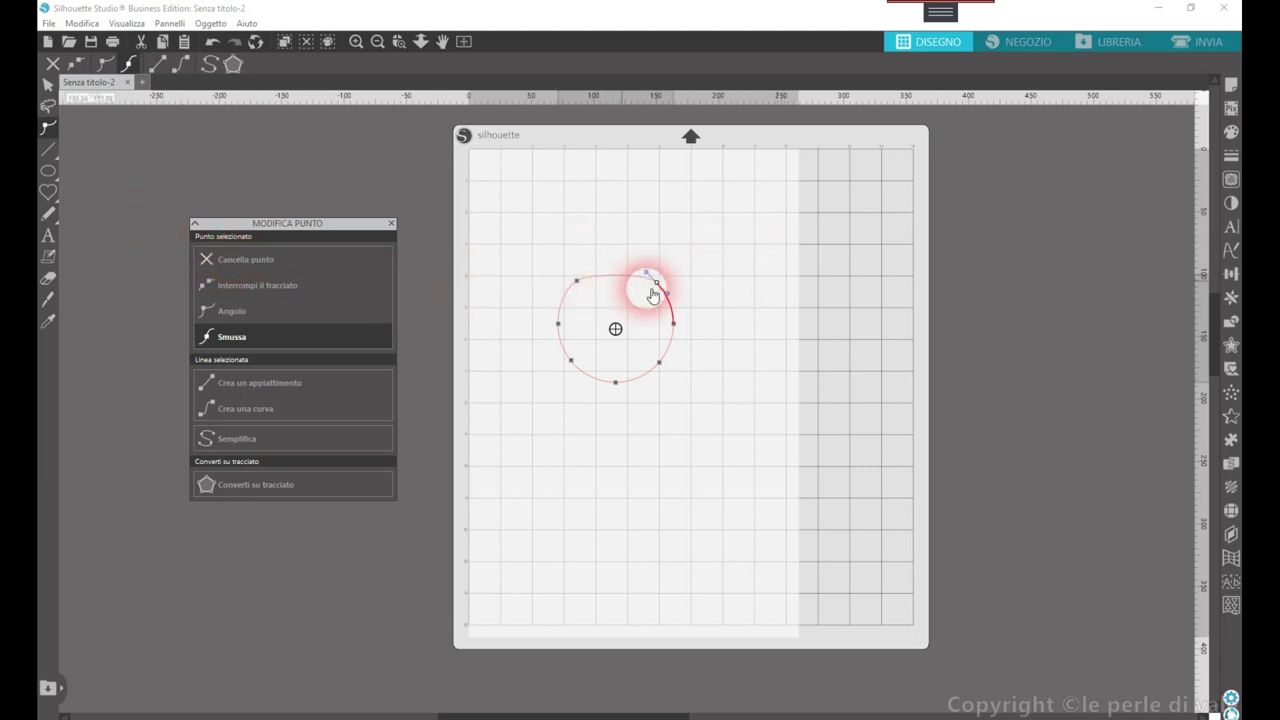
# - Add a point in the middle of the flattened upper edge and pull it upward into a pointed teardrop tip
pyautogui.hotkey('ctrl', 'z')
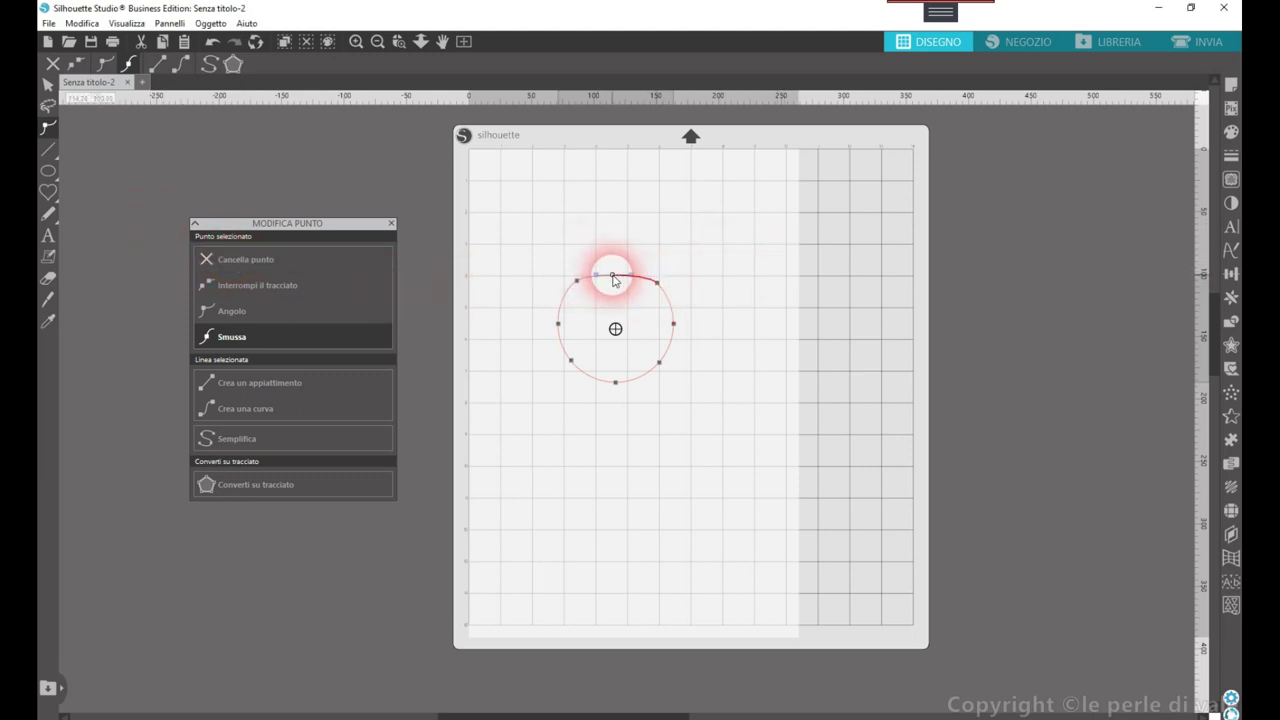
pyautogui.moveTo(615, 259); pyautogui.dragTo(610, 202)
pyautogui.click(607, 204)
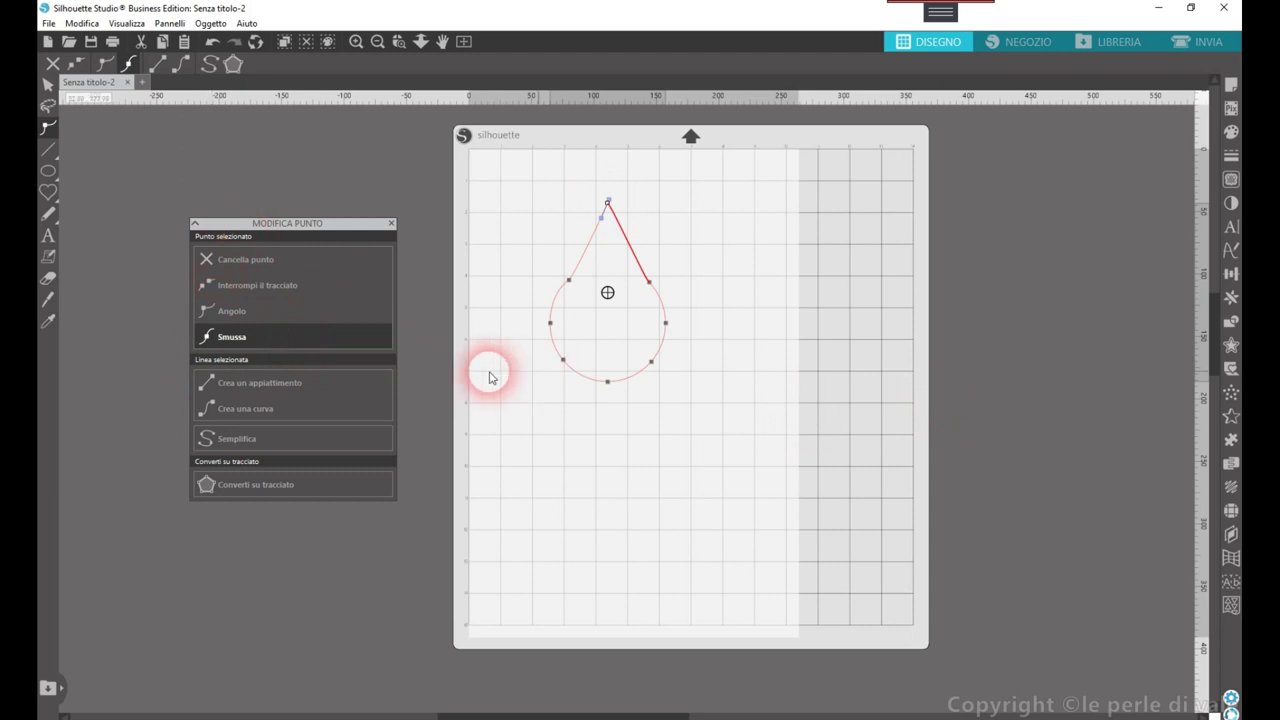
# - Round the teardrop's pointed tip into a smooth curve and lower the tip point slightly
pyautogui.click(608, 202)
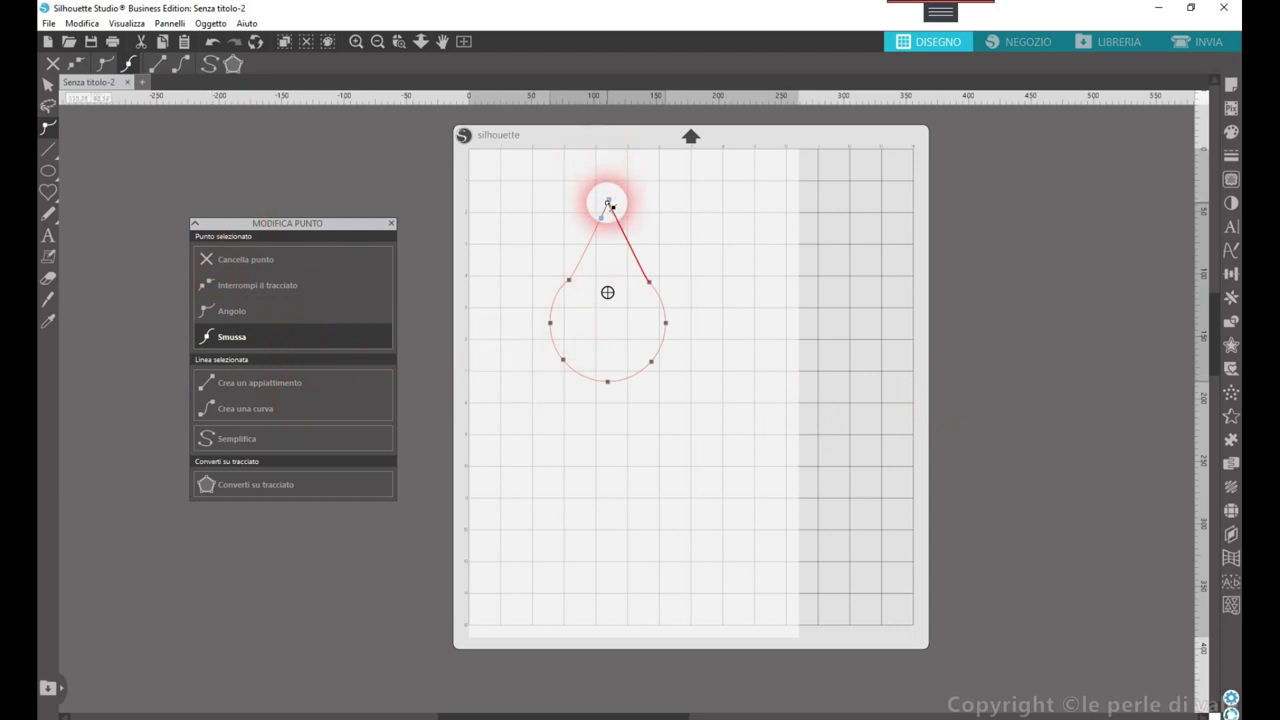
pyautogui.click(245, 410)
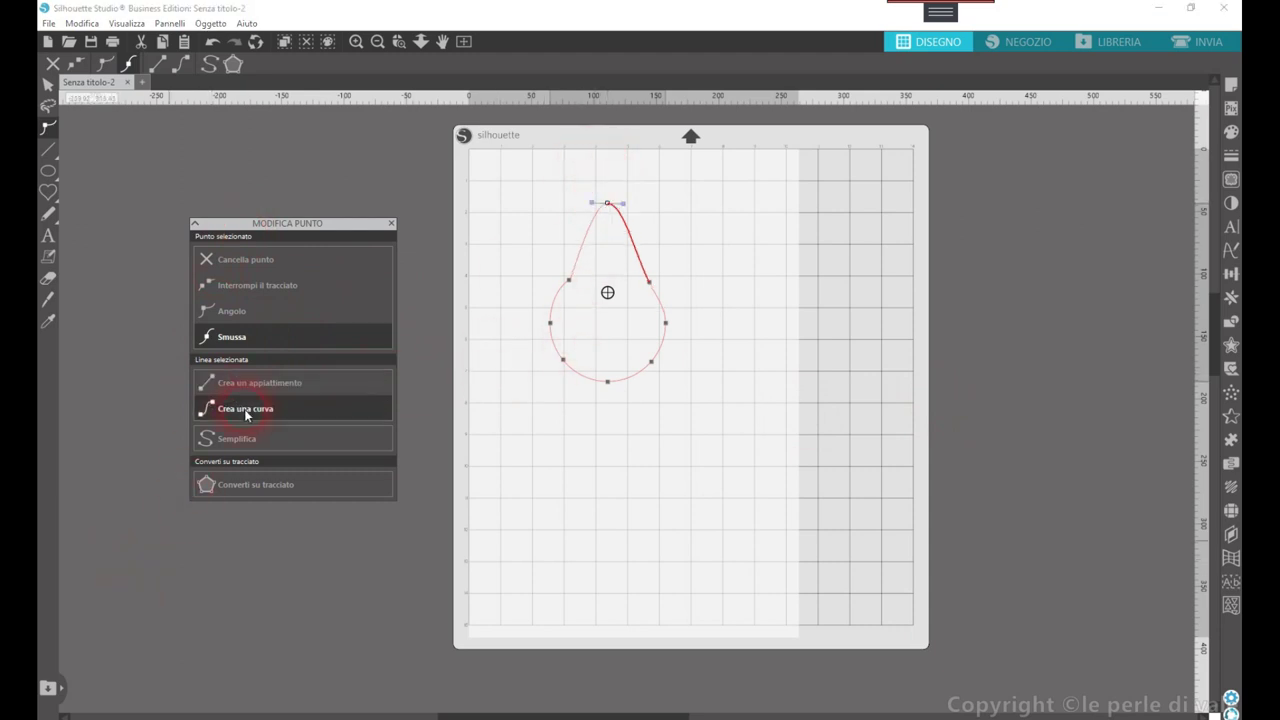
pyautogui.click(579, 190)
pyautogui.click(557, 376)
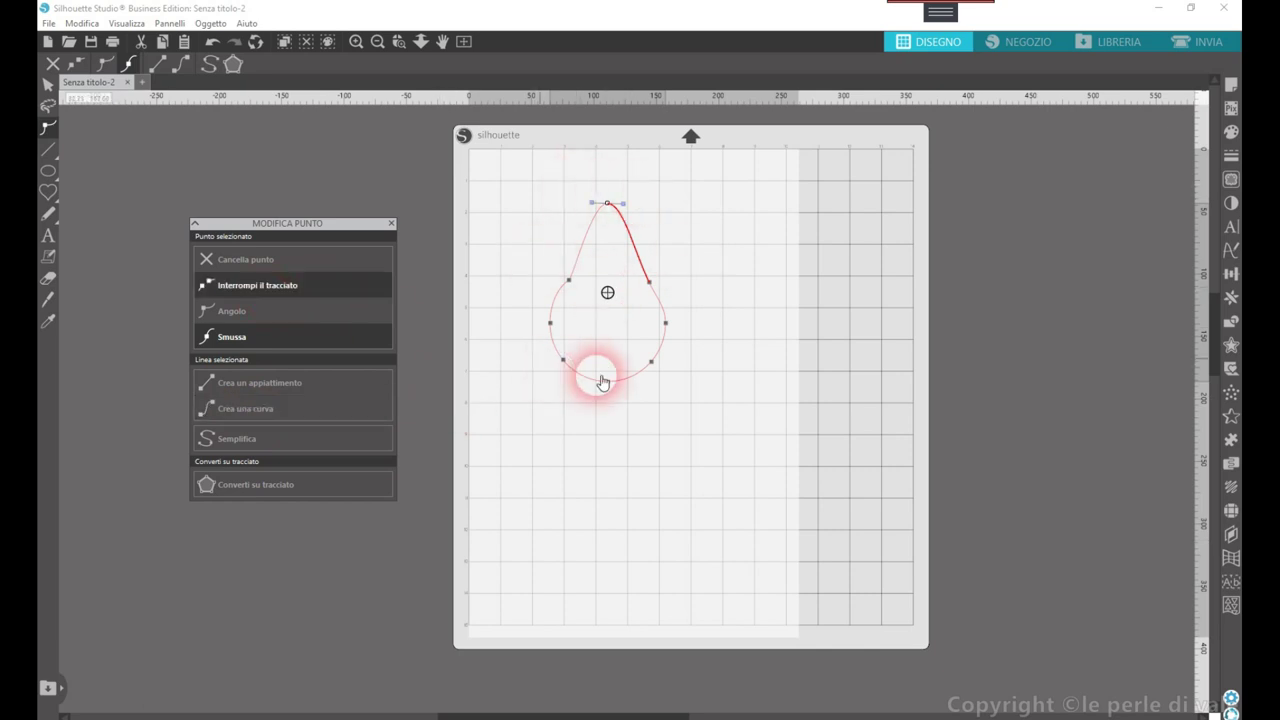
pyautogui.click(594, 237)
pyautogui.moveTo(603, 206)
pyautogui.mouseDown()
pyautogui.moveTo(606, 248)
pyautogui.moveTo(606, 209)
pyautogui.mouseUp()
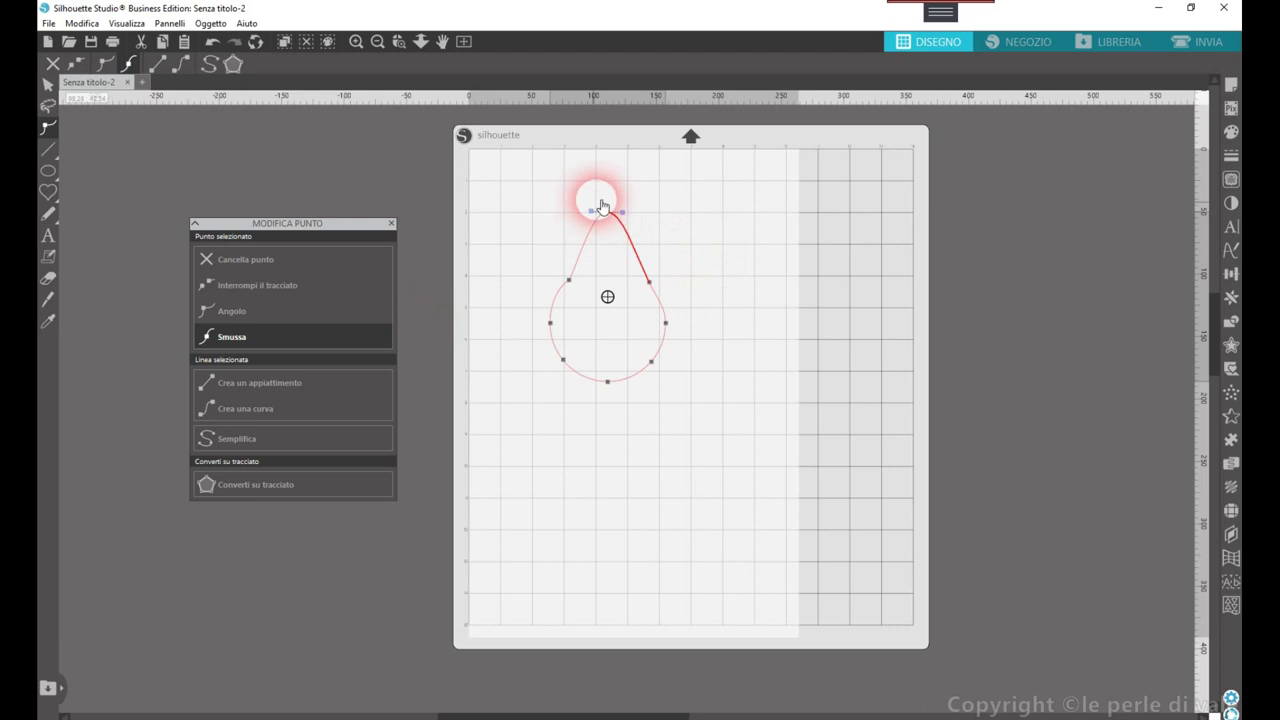
# - Break the path at the tip with Interrompi il tracciato and pull the two loose ends apart
pyautogui.click(212, 311)
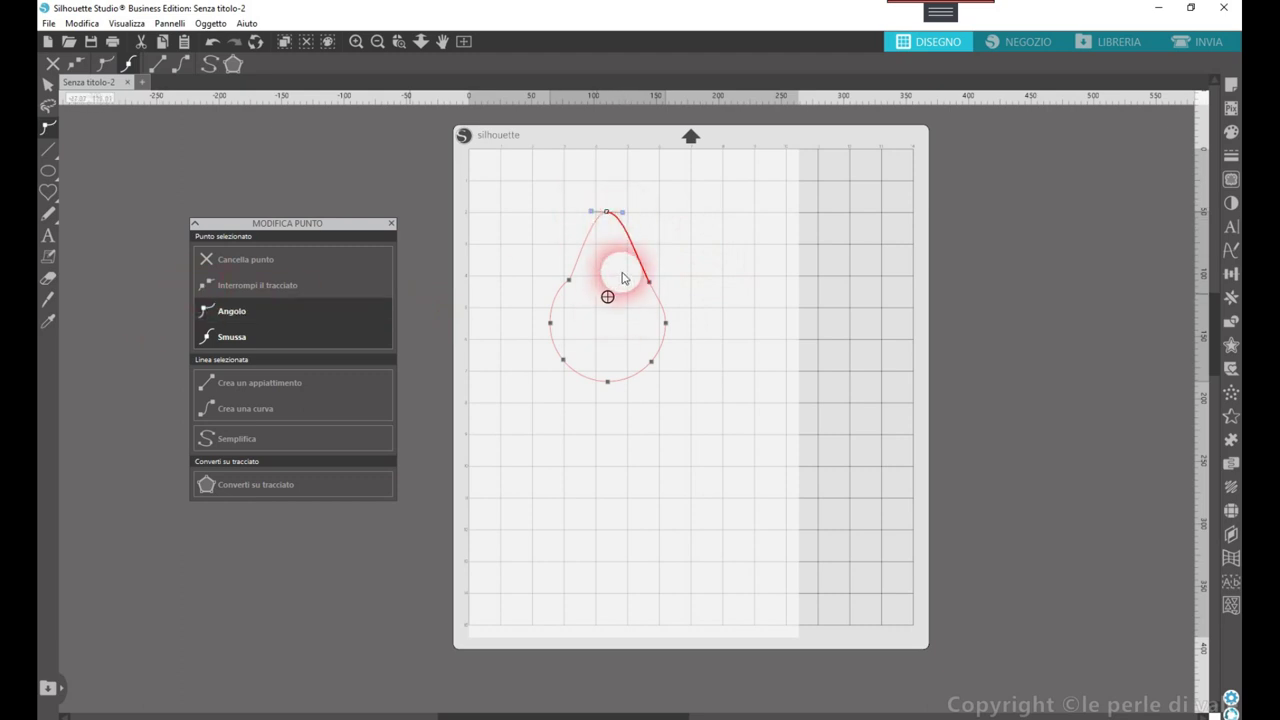
pyautogui.click(609, 211)
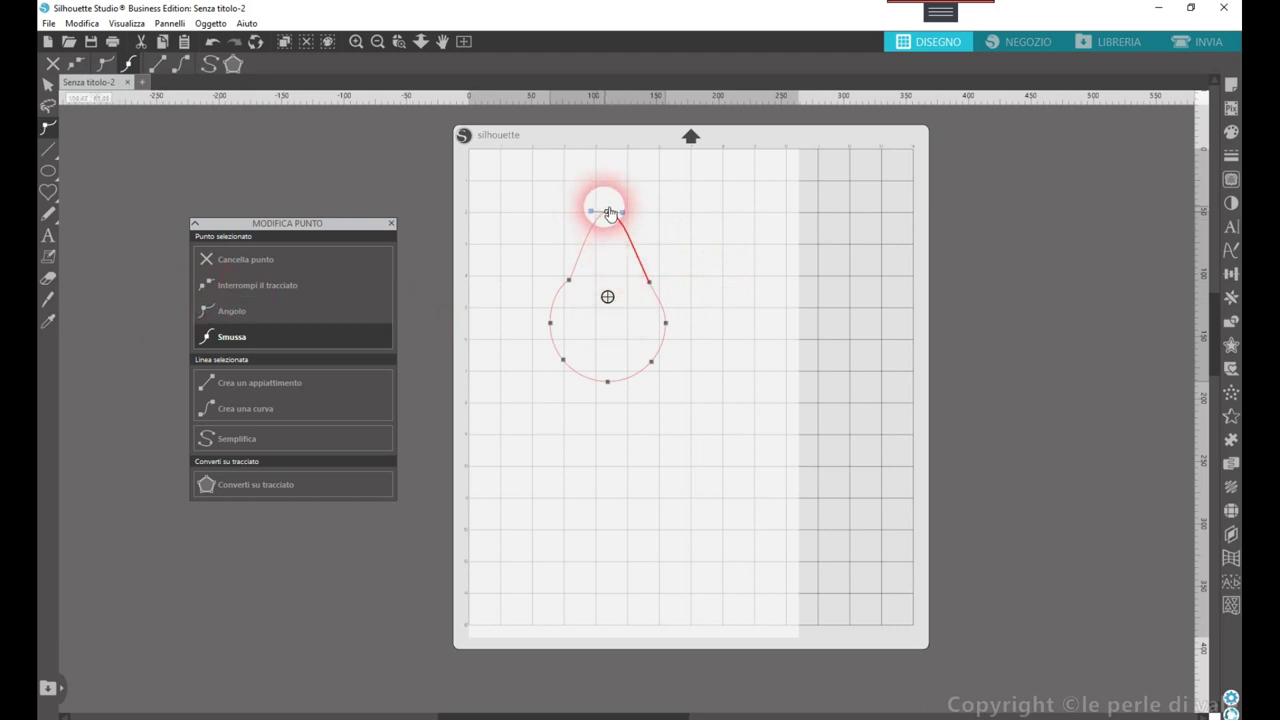
pyautogui.click(245, 285)
pyautogui.click(606, 213)
pyautogui.moveTo(606, 213); pyautogui.dragTo(665, 209)
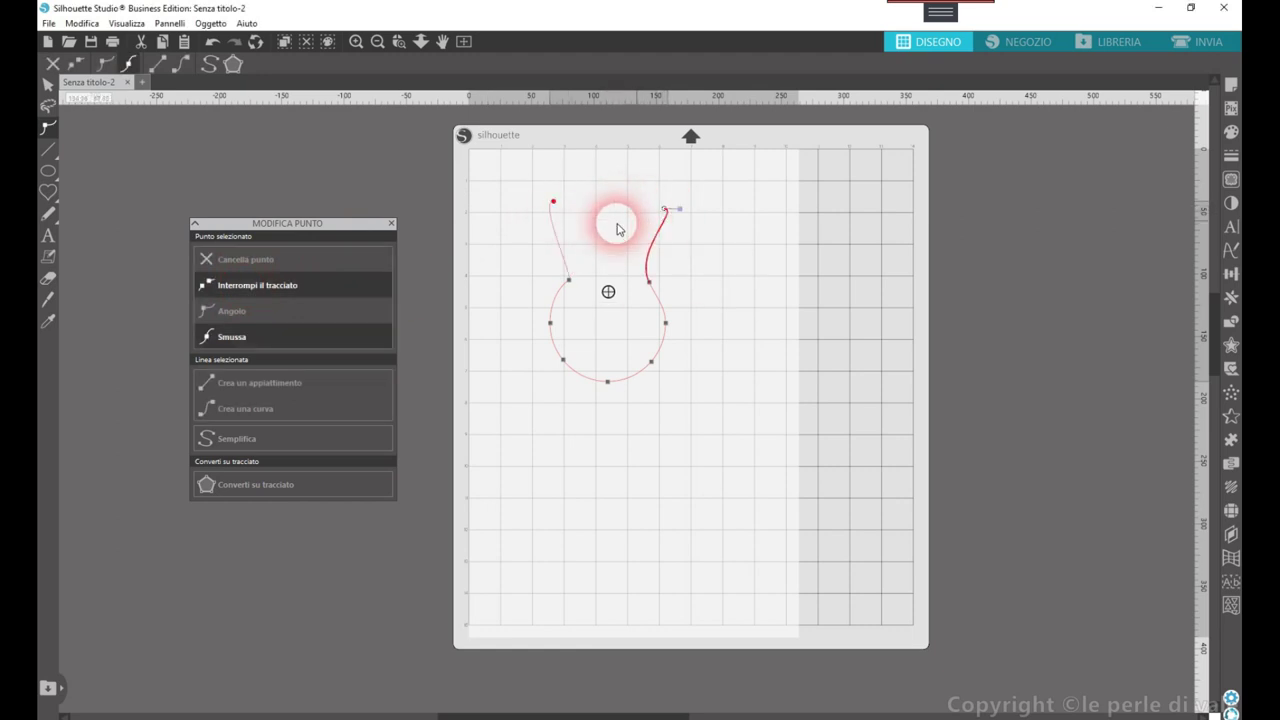
# - Undo the path break and the moved ends at the tip
pyautogui.click(212, 44)
pyautogui.click(212, 44)
pyautogui.click(212, 44)
pyautogui.click(424, 322)
pyautogui.click(268, 400)
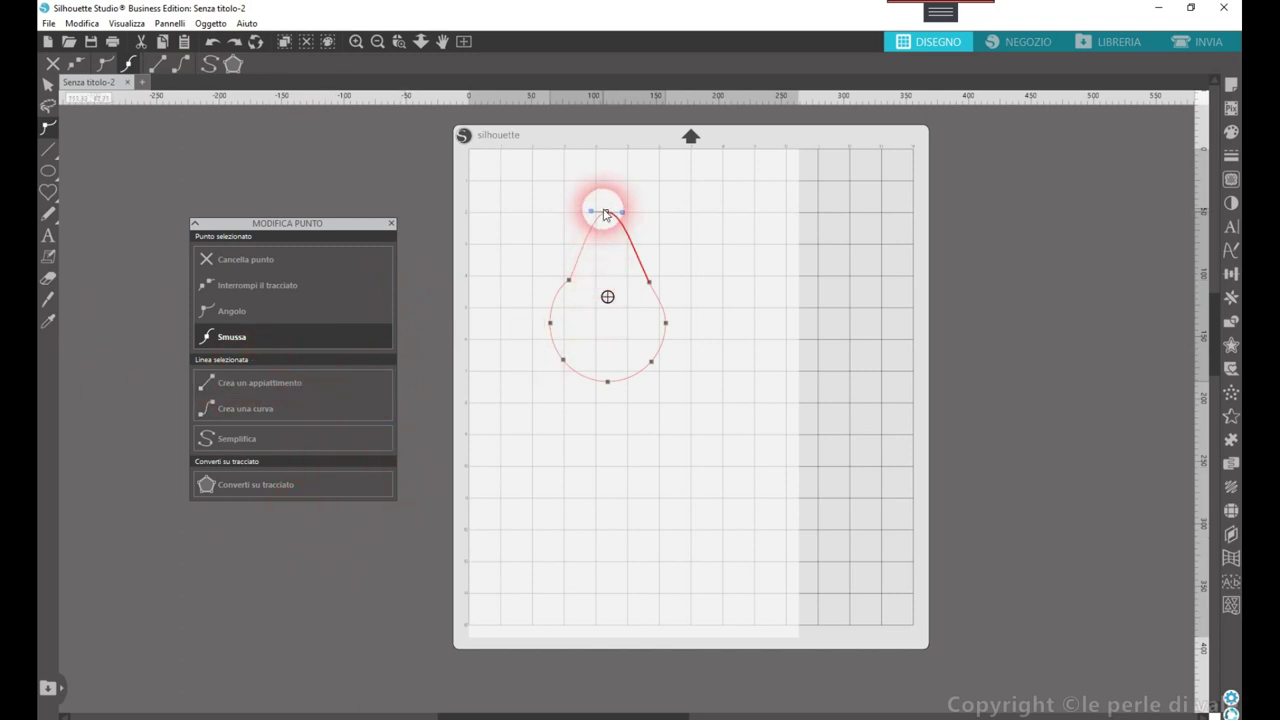
# - Try flattening the segment running down from the tip's right side, and turn it back into a curve
pyautogui.click(244, 316)
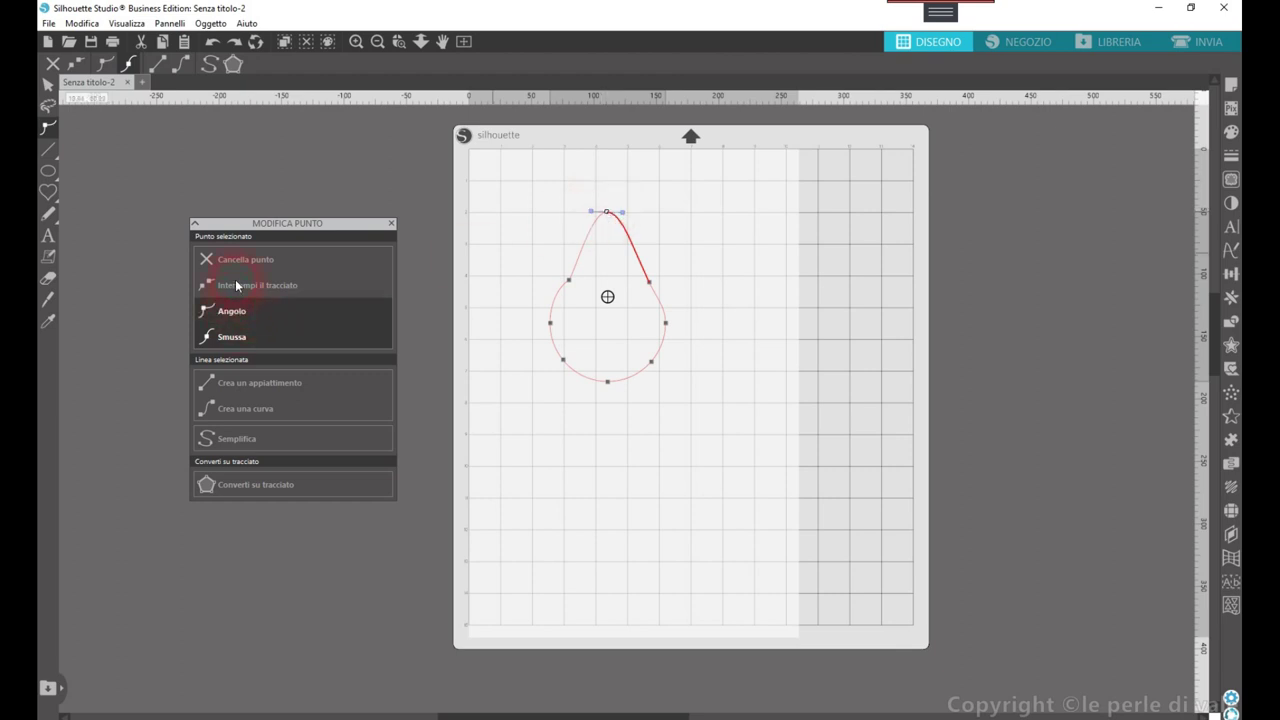
pyautogui.click(240, 385)
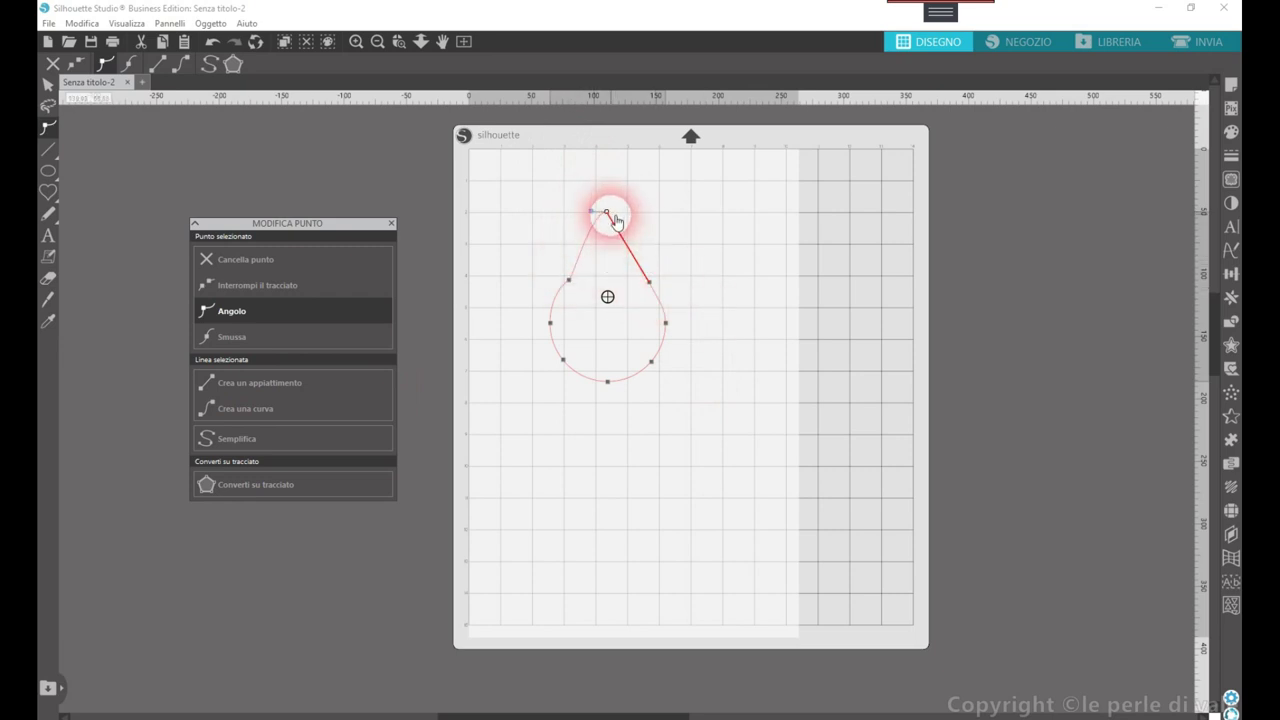
pyautogui.click(212, 438)
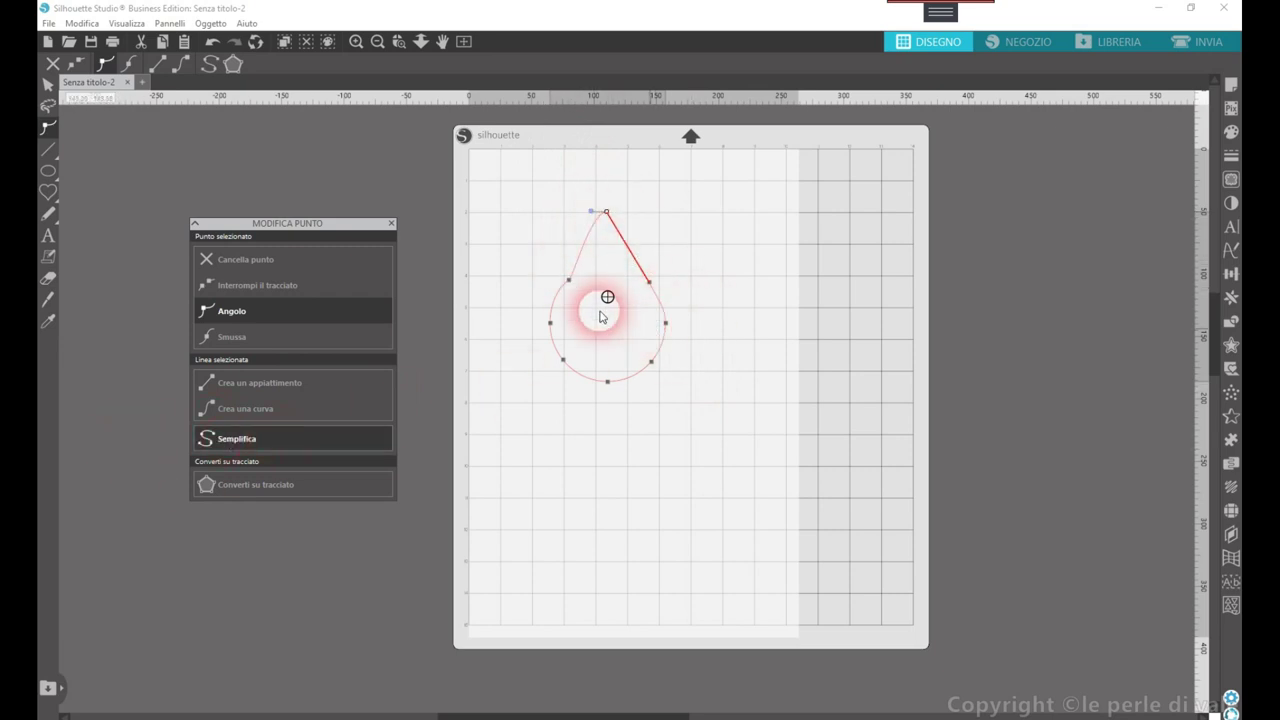
pyautogui.click(232, 408)
pyautogui.click(253, 410)
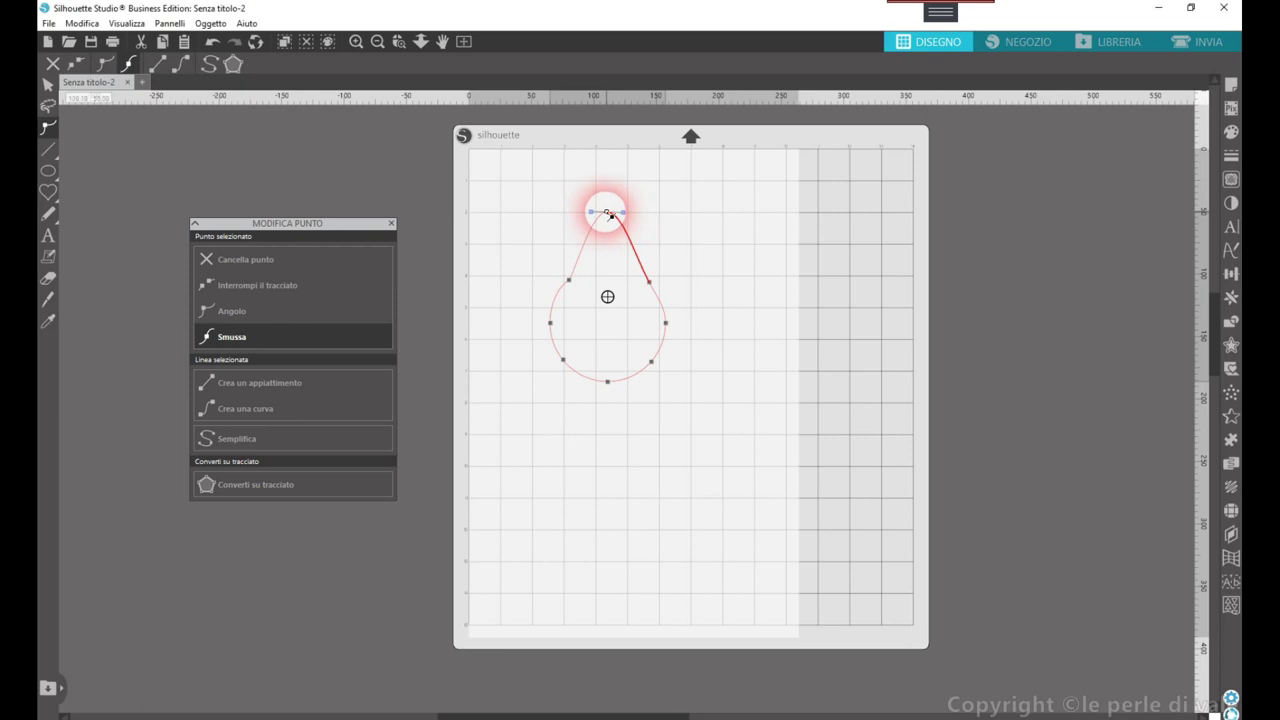
# - Simplify the teardrop with Semplifica and pull four of its points outward to form an irregular spiky outline
pyautogui.click(237, 440)
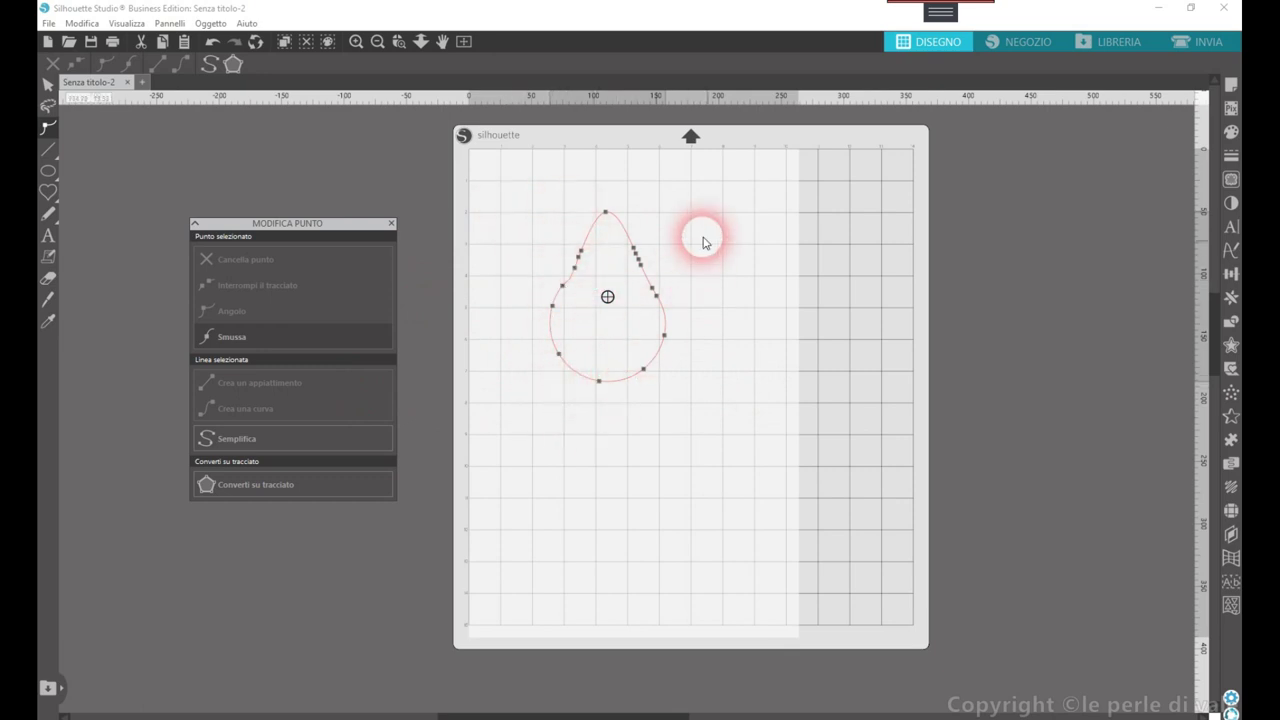
pyautogui.click(634, 249)
pyautogui.moveTo(633, 249); pyautogui.dragTo(657, 207)
pyautogui.moveTo(646, 261); pyautogui.dragTo(705, 268)
pyautogui.moveTo(598, 381); pyautogui.dragTo(597, 448)
pyautogui.moveTo(553, 314); pyautogui.dragTo(493, 283)
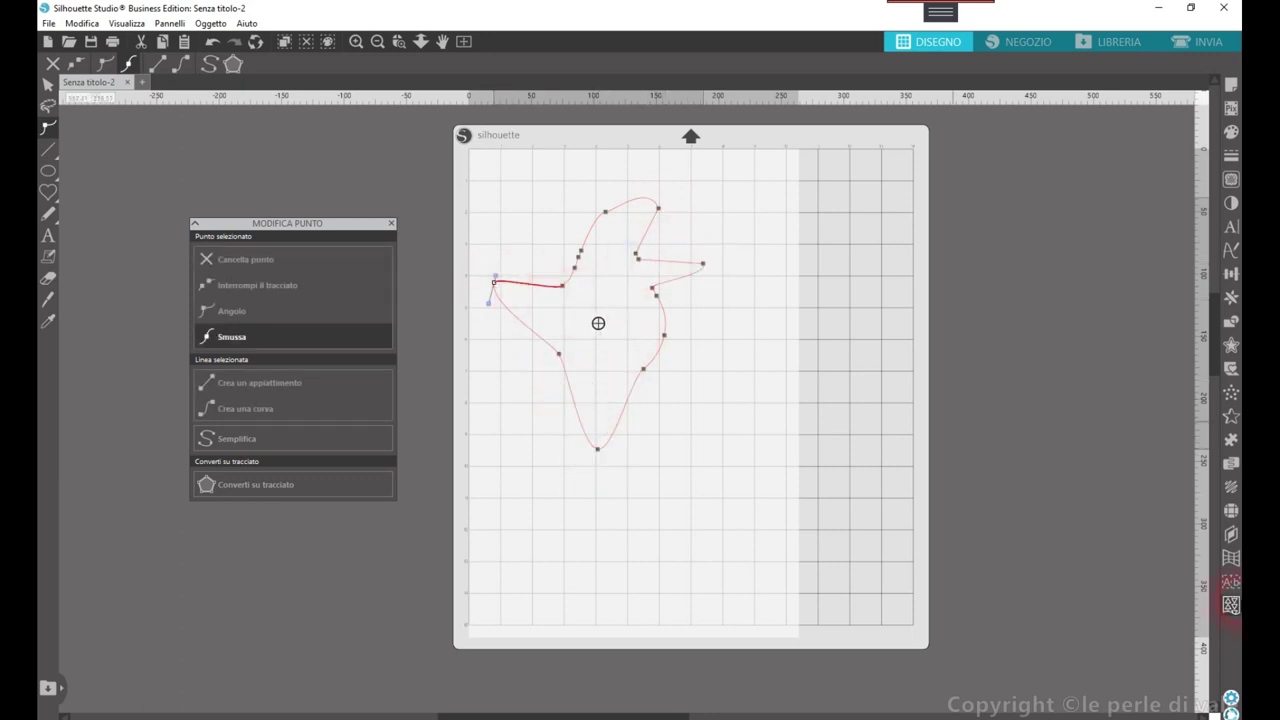
# - Delete the irregular spiky outline and draw a circle about 111 mm wide and 110 mm high near the middle of the page
pyautogui.click(486, 157)
pyautogui.rightClick(614, 396)
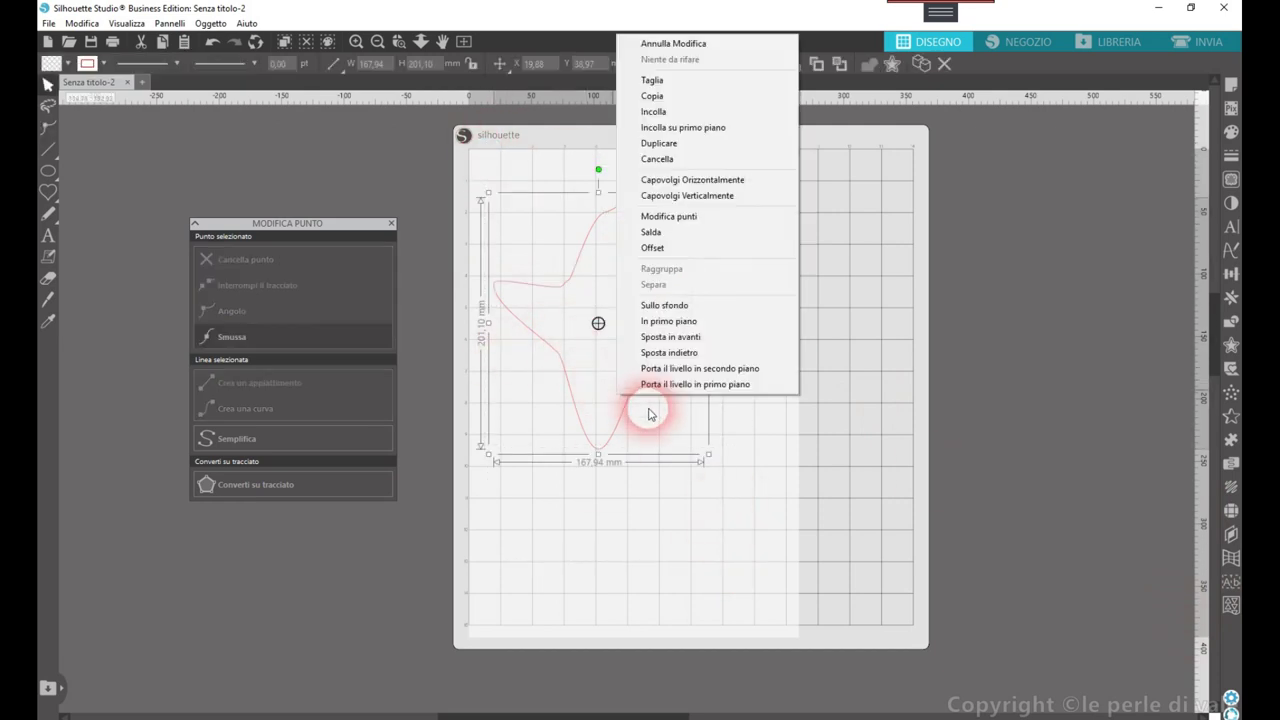
pyautogui.click(683, 158)
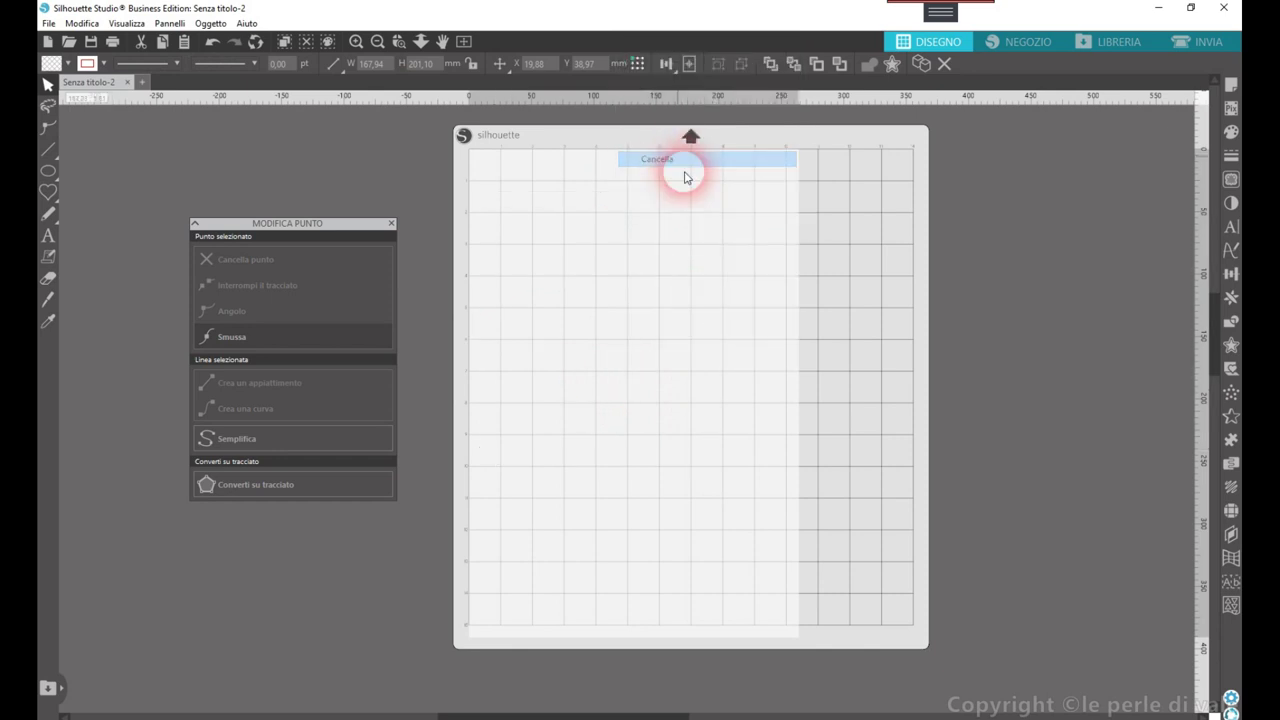
pyautogui.click(53, 177)
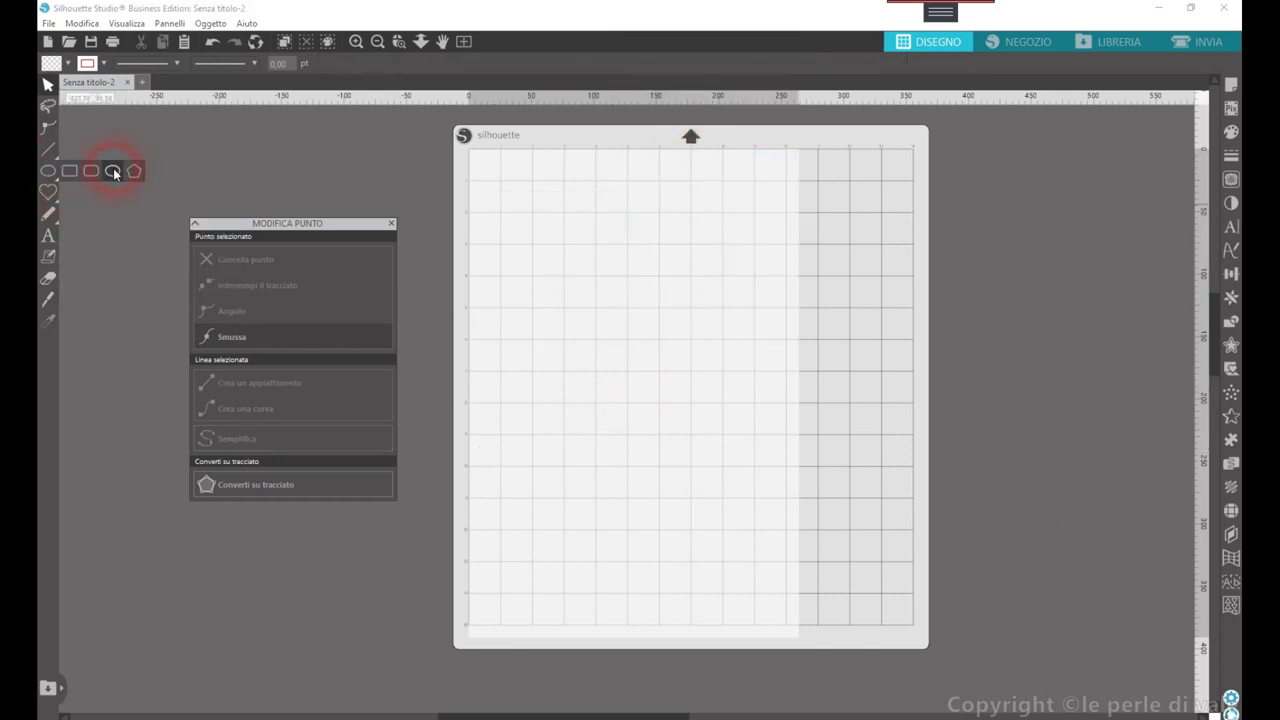
pyautogui.moveTo(575, 310); pyautogui.dragTo(710, 453)
# - Add a point midway along each of the circle's four arcs and pull the four original points toward the centre to form a cross
pyautogui.click(47, 192)
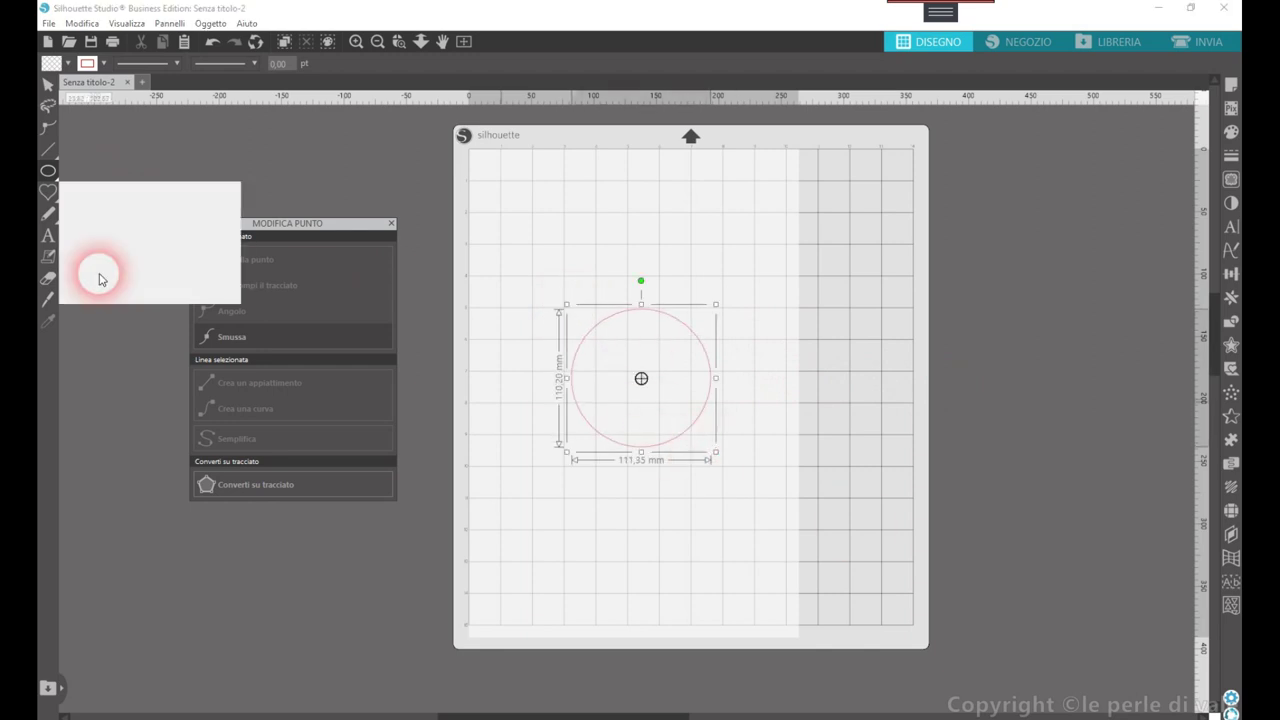
pyautogui.click(44, 134)
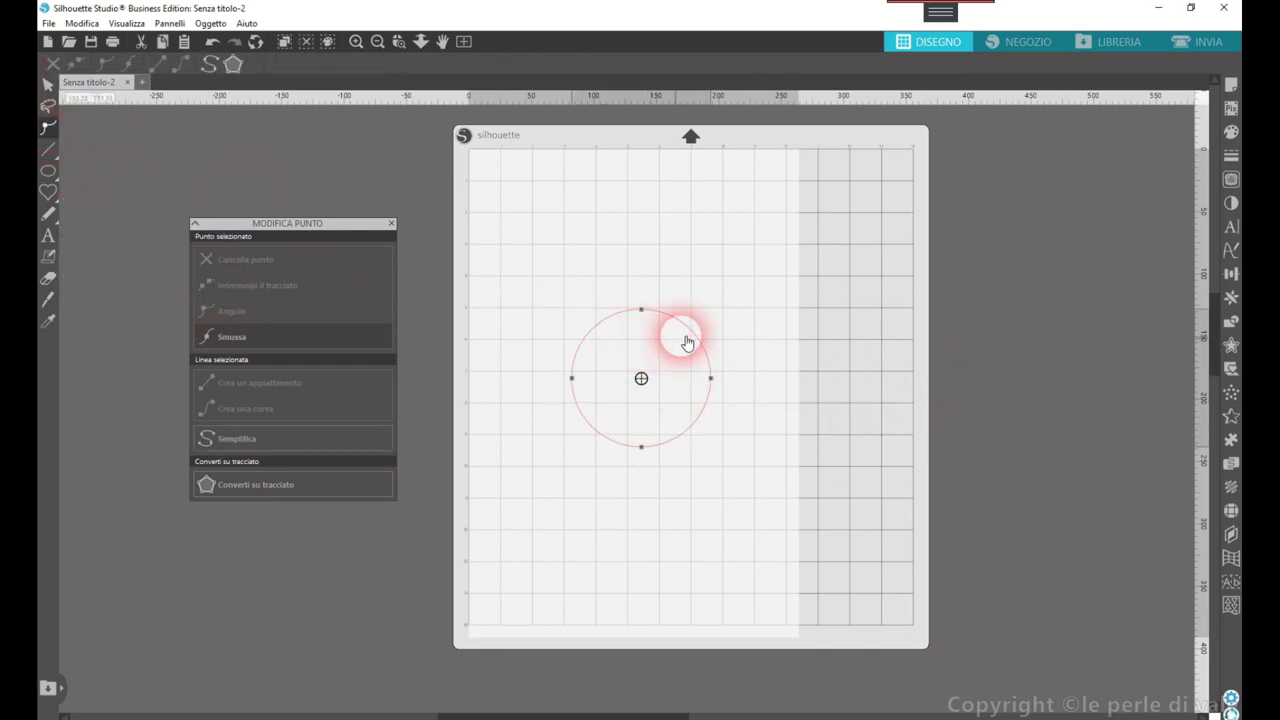
pyautogui.click(691, 424)
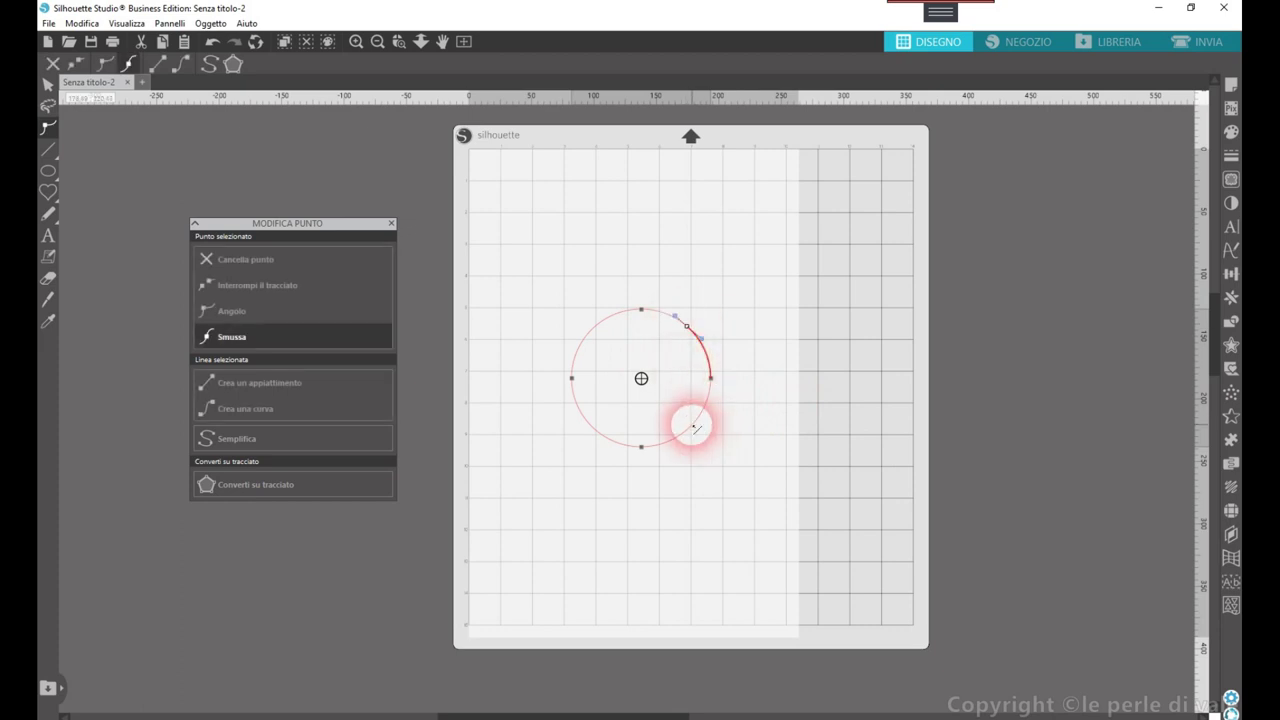
pyautogui.click(593, 428)
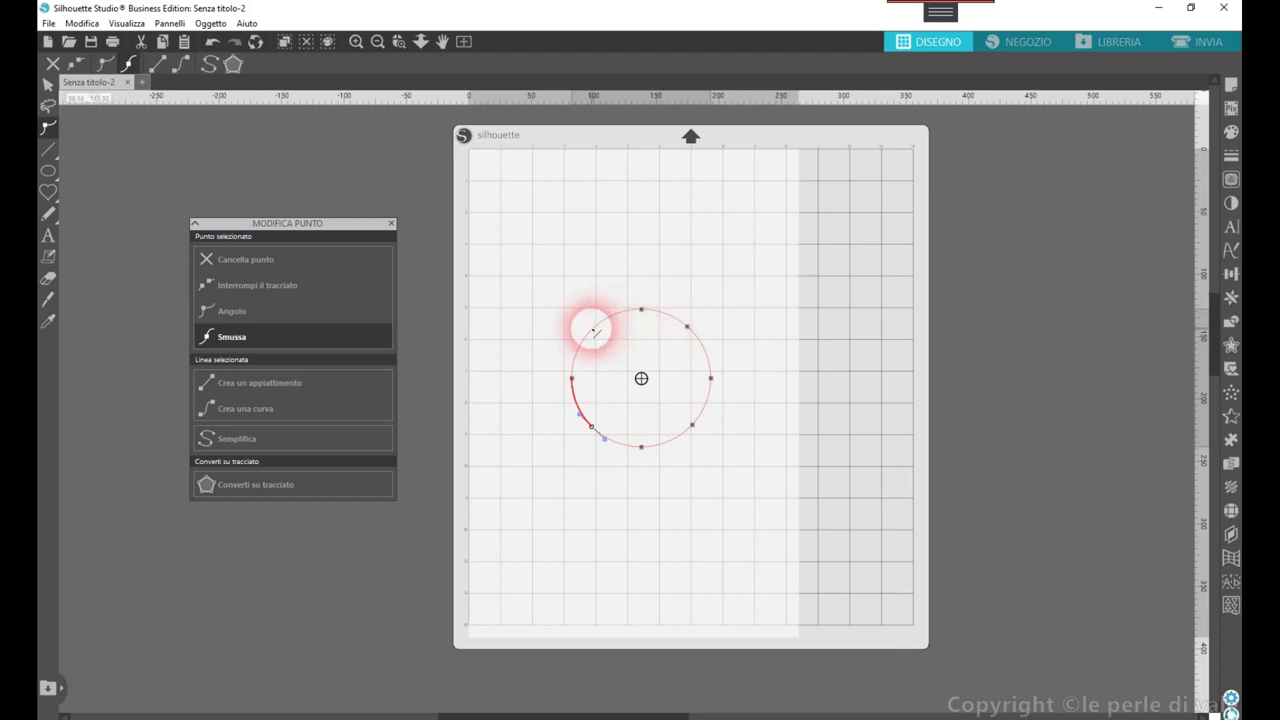
pyautogui.click(593, 330)
pyautogui.moveTo(647, 313); pyautogui.dragTo(659, 385)
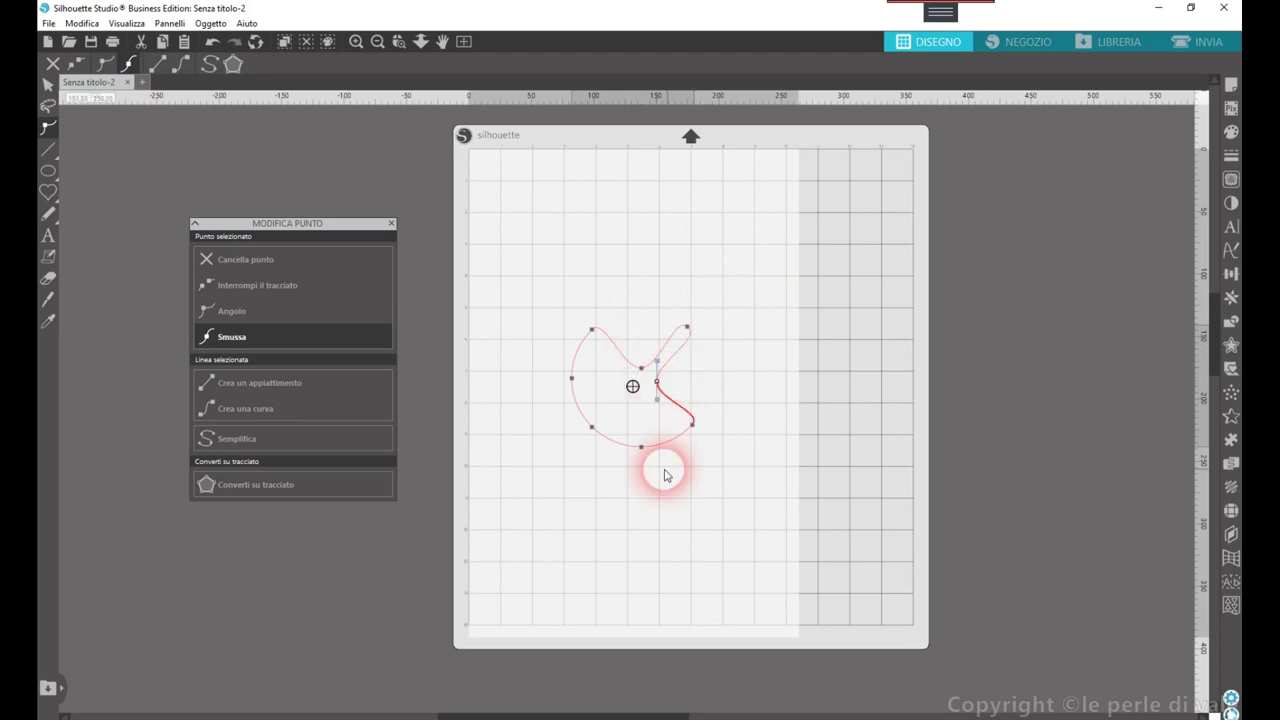
pyautogui.moveTo(640, 445); pyautogui.dragTo(631, 383)
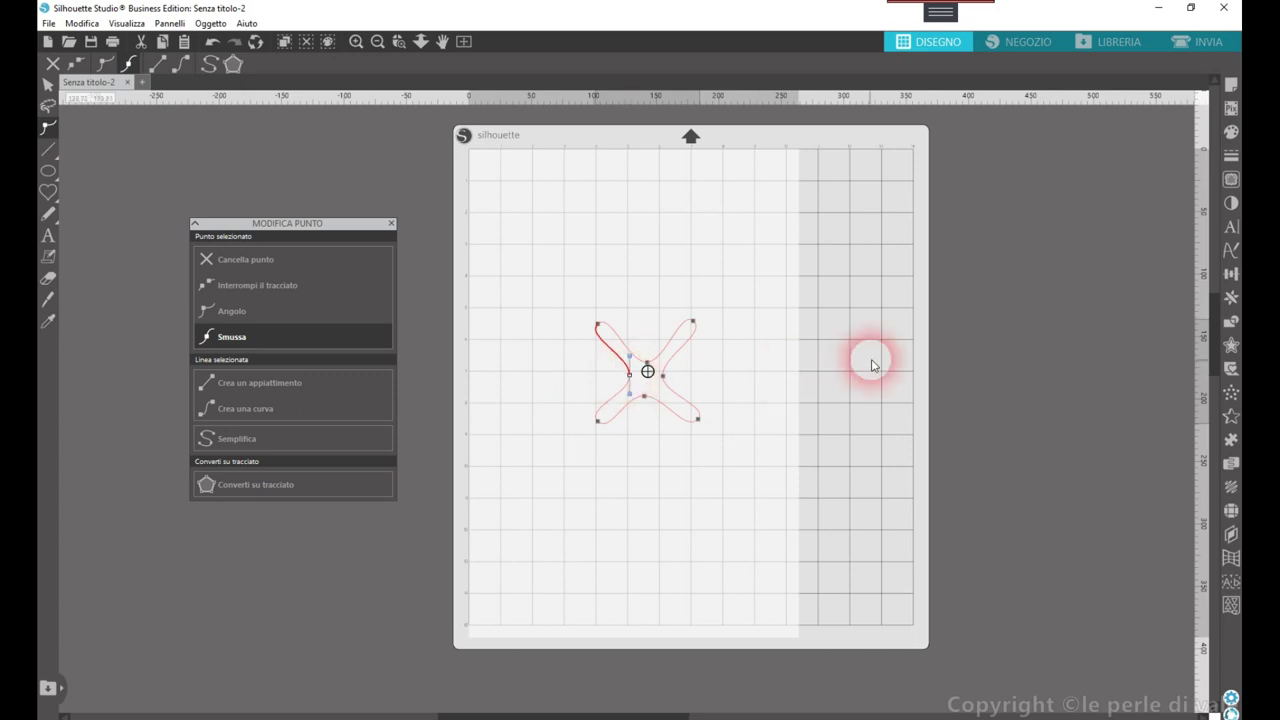
# - Round out the upper-right and lower-right arms of the cross into wide petals by lengthening the curve handles at their tips
pyautogui.click(678, 313)
pyautogui.moveTo(675, 311); pyautogui.dragTo(620, 270)
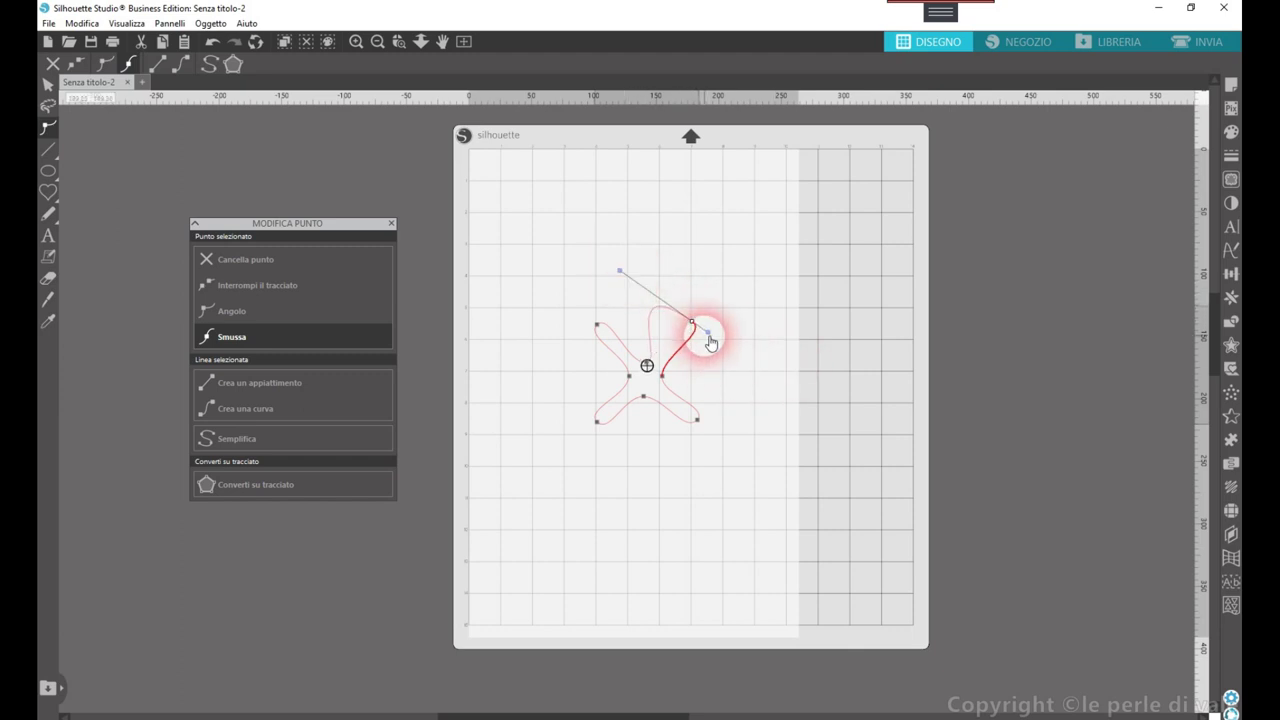
pyautogui.moveTo(710, 338); pyautogui.dragTo(756, 348)
pyautogui.click(699, 423)
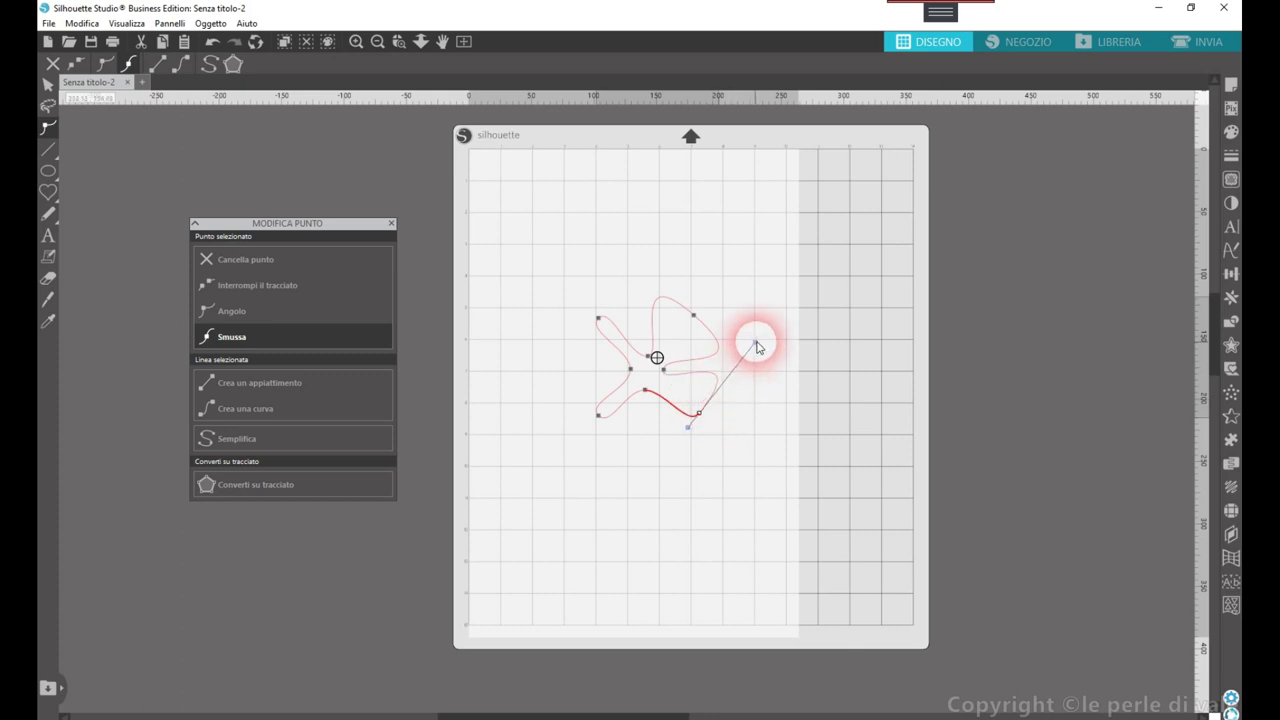
pyautogui.click(688, 430)
pyautogui.moveTo(688, 428); pyautogui.dragTo(652, 468)
# - Widen the lower-left and upper-left arms into matching petals with their tips' curve handles, and deselect the finished flower
pyautogui.click(614, 428)
pyautogui.click(602, 418)
pyautogui.moveTo(607, 425); pyautogui.dragTo(674, 486)
pyautogui.click(588, 408)
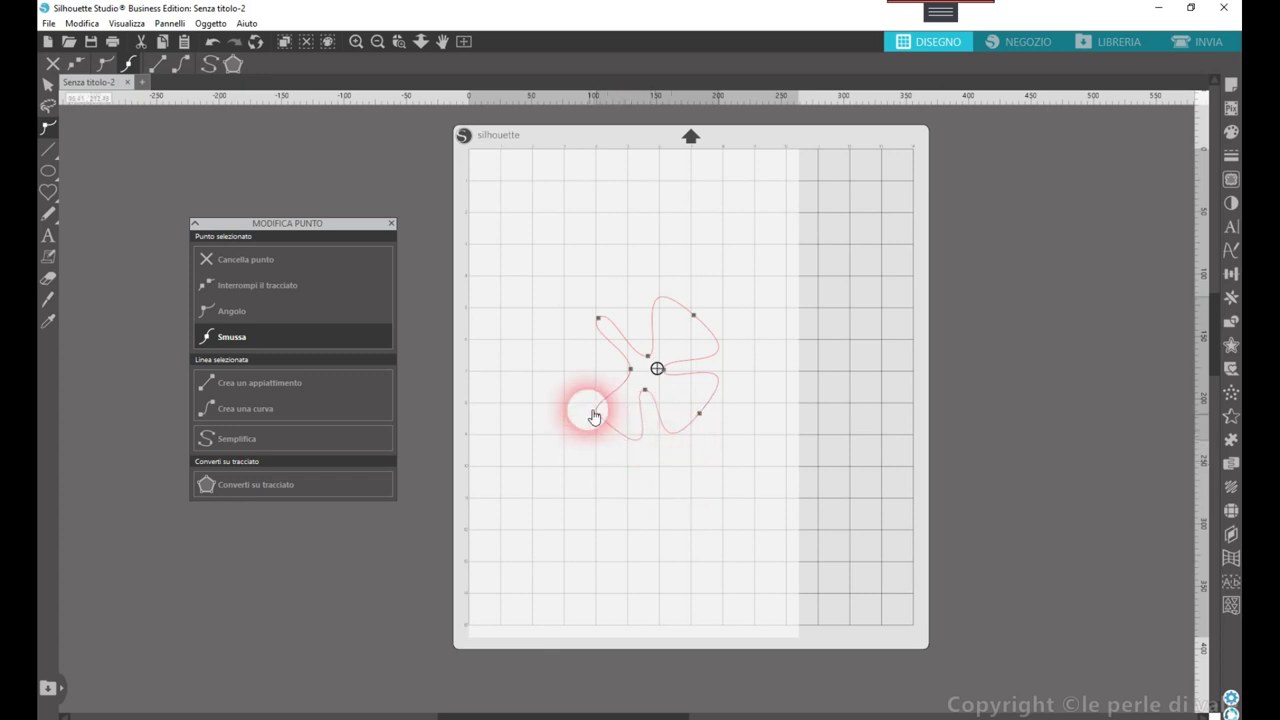
pyautogui.click(597, 414)
pyautogui.moveTo(588, 406); pyautogui.dragTo(546, 349)
pyautogui.click(601, 319)
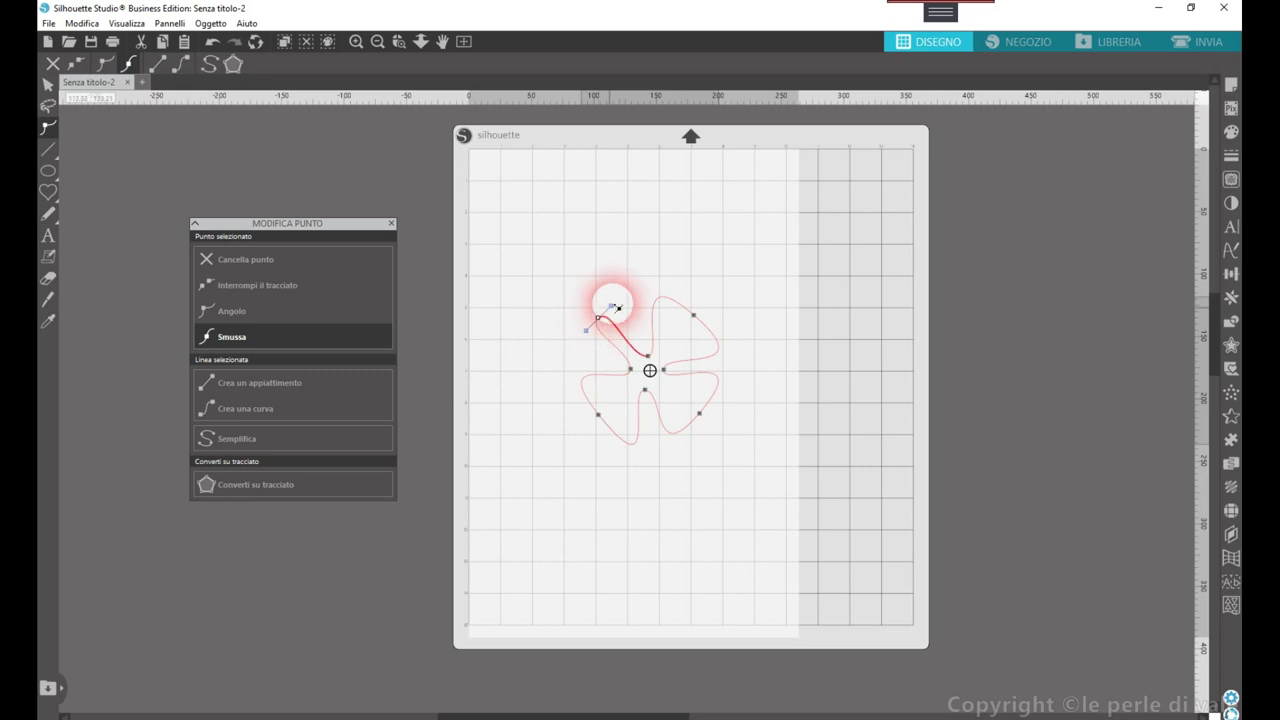
pyautogui.moveTo(617, 311); pyautogui.dragTo(657, 255)
pyautogui.moveTo(592, 346); pyautogui.dragTo(531, 371)
pyautogui.click(714, 491)
pyautogui.click(694, 381)
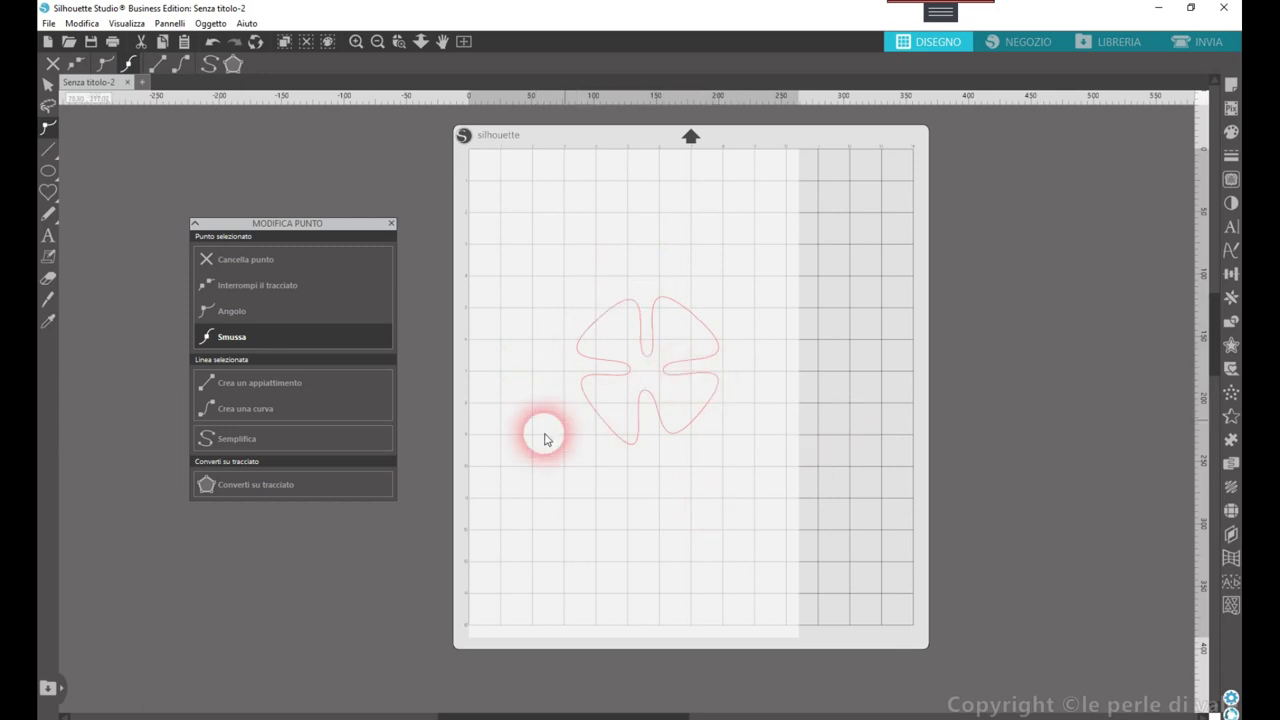
# - Draw a small circle about 25 mm wide and 27 mm high and centre it between the flower's four petals
pyautogui.click(48, 171)
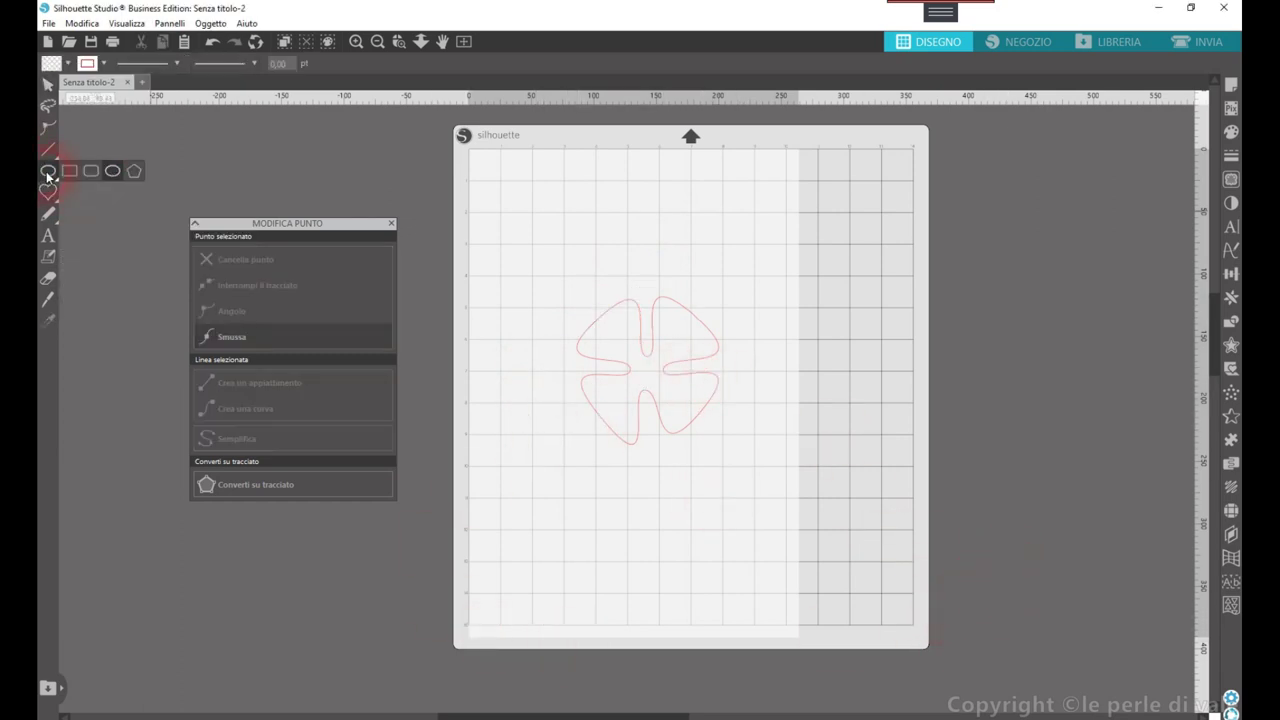
pyautogui.moveTo(630, 354); pyautogui.dragTo(672, 397)
pyautogui.click(48, 127)
pyautogui.click(48, 84)
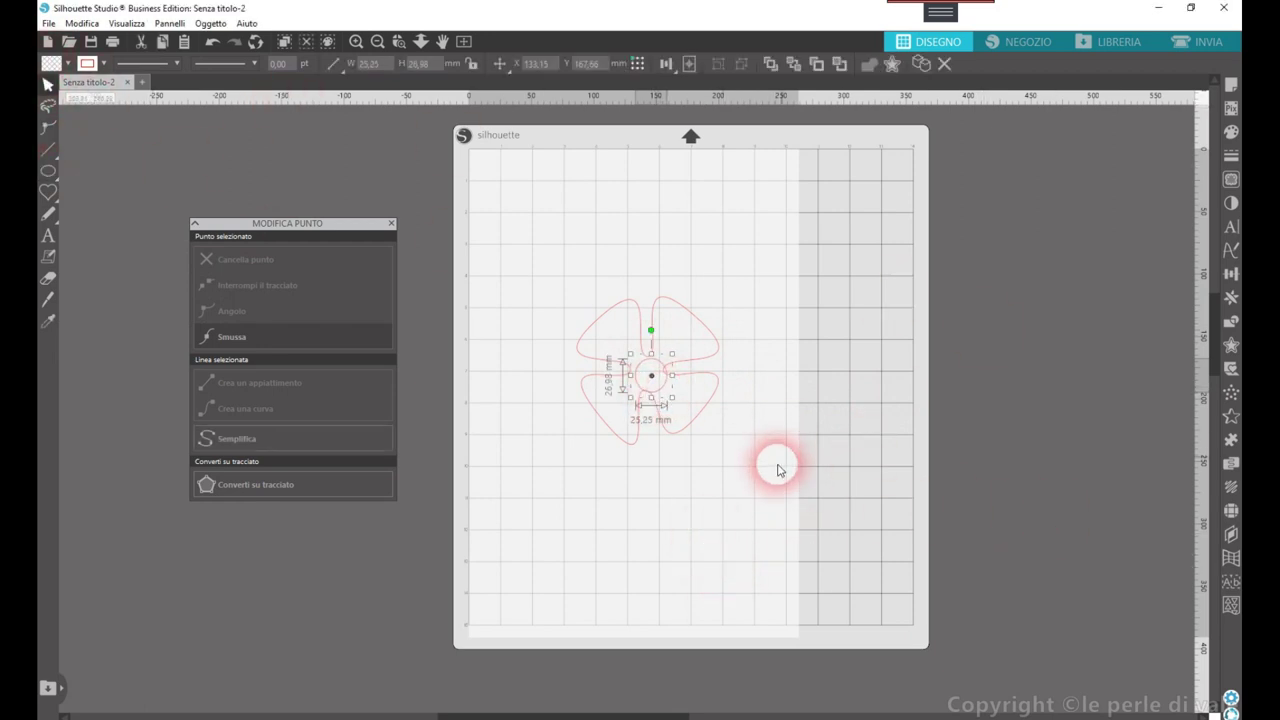
pyautogui.click(660, 392)
# - Group the petals and the small centre circle, and deselect the group
pyautogui.moveTo(561, 245); pyautogui.dragTo(780, 567)
pyautogui.rightClick(646, 452)
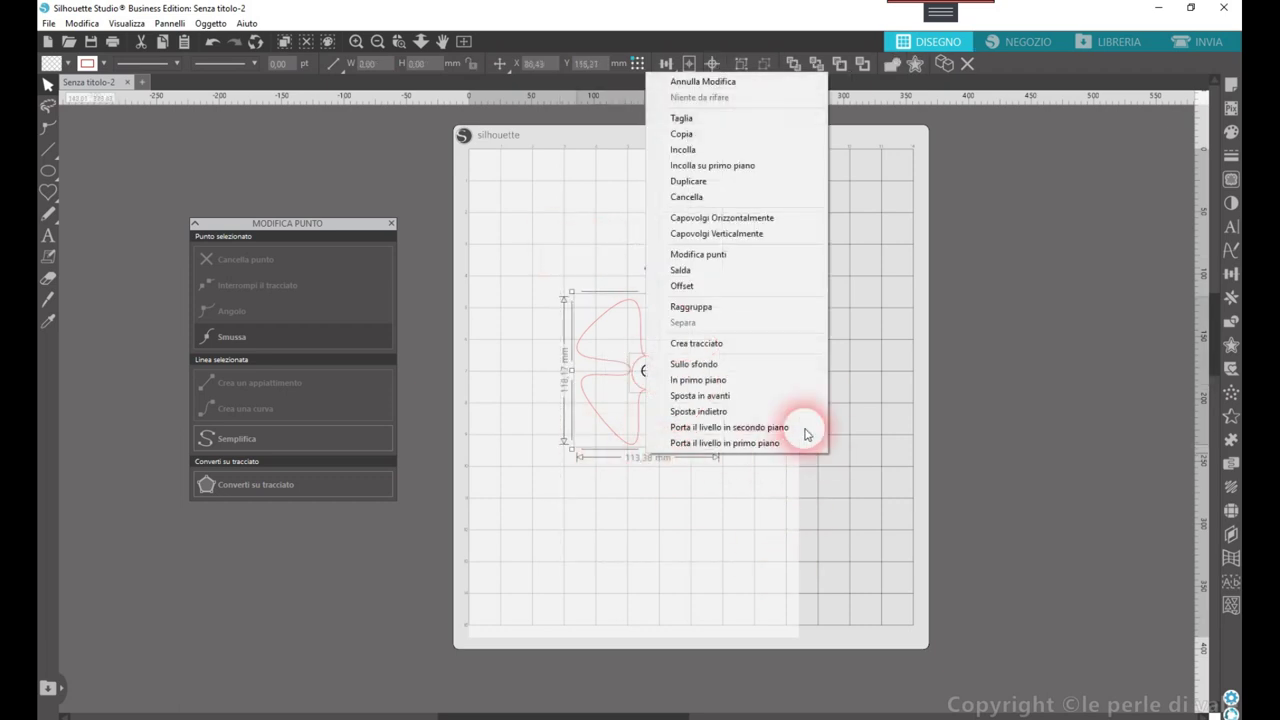
pyautogui.click(685, 307)
pyautogui.click(740, 510)
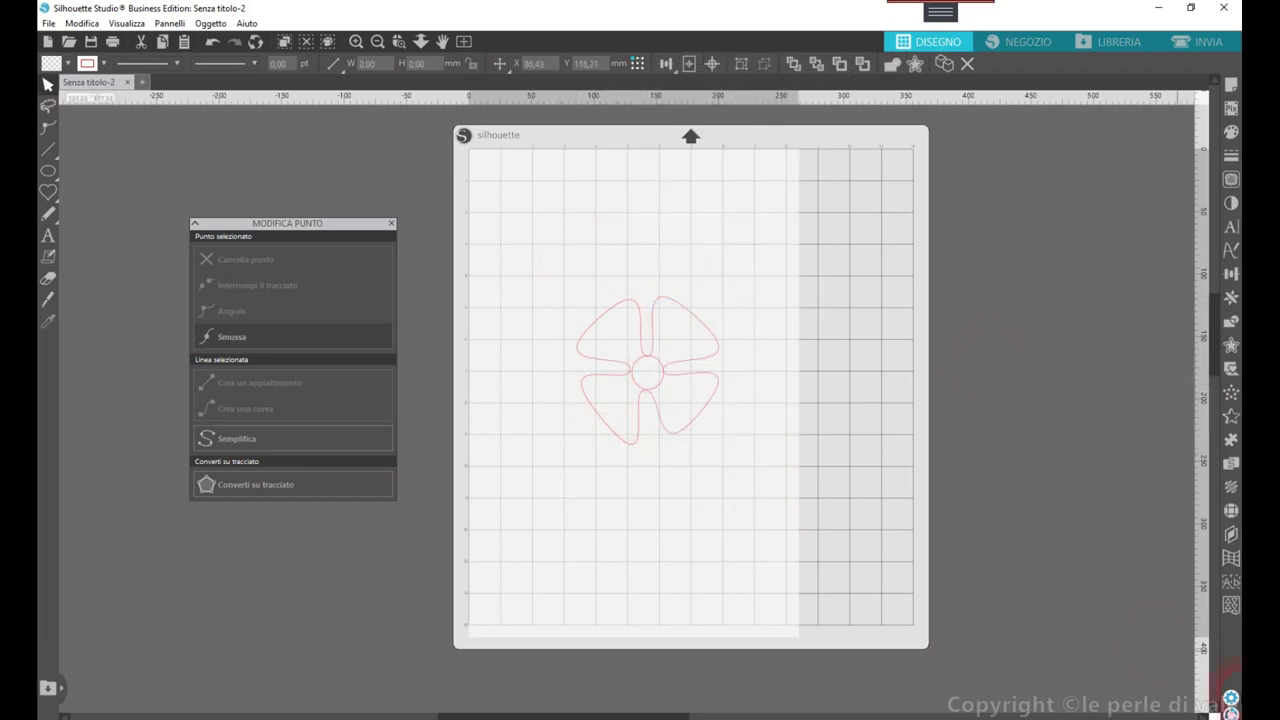
pyautogui.click(999, 565)
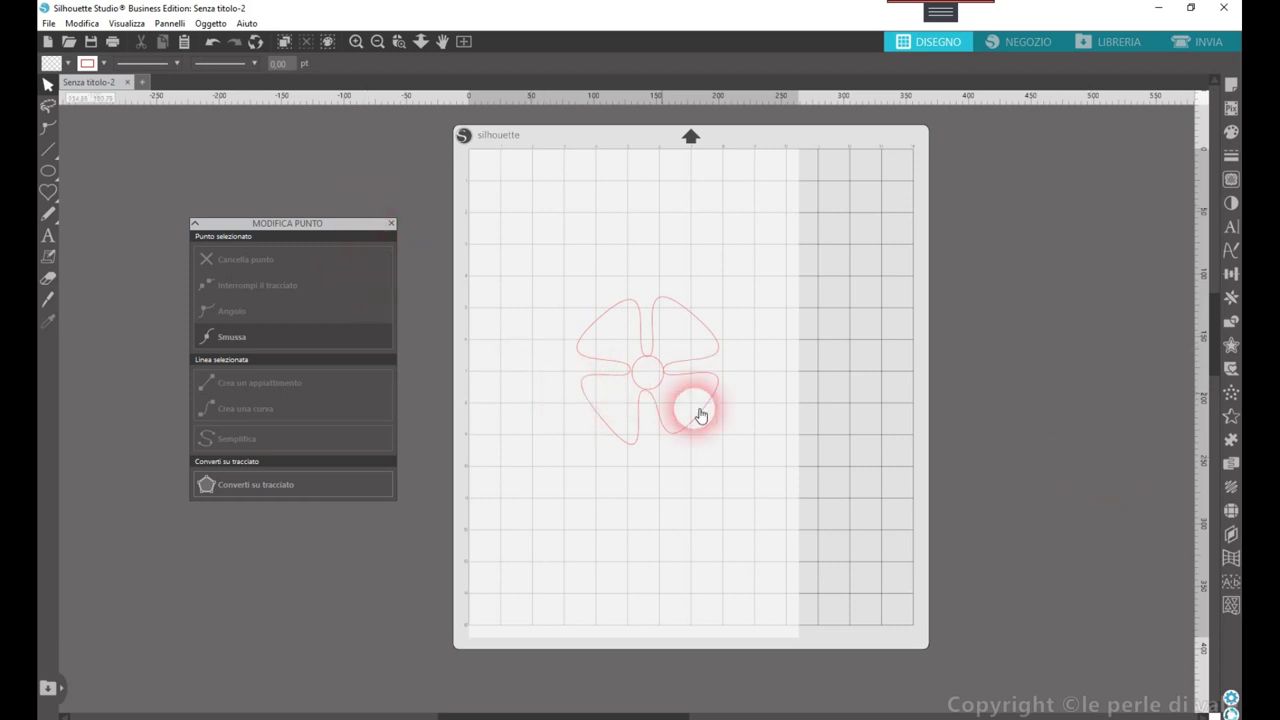
# - Try Converti su tracciato on the grouped flower, and delete the flower
pyautogui.moveTo(518, 236); pyautogui.dragTo(808, 534)
pyautogui.click(245, 482)
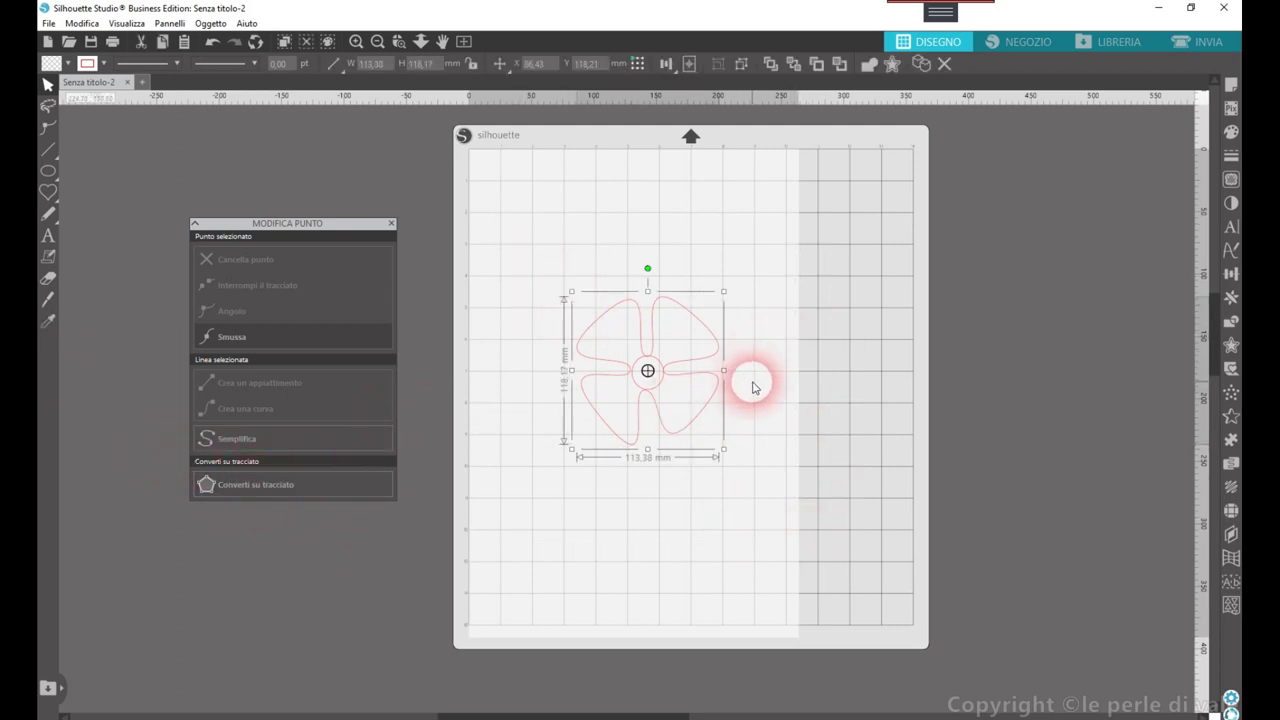
pyautogui.press('Delete')
# - Draw a tilted heart from the preset shapes, about 132 mm wide and 134 mm high, and move it toward the page's centre
pyautogui.click(48, 193)
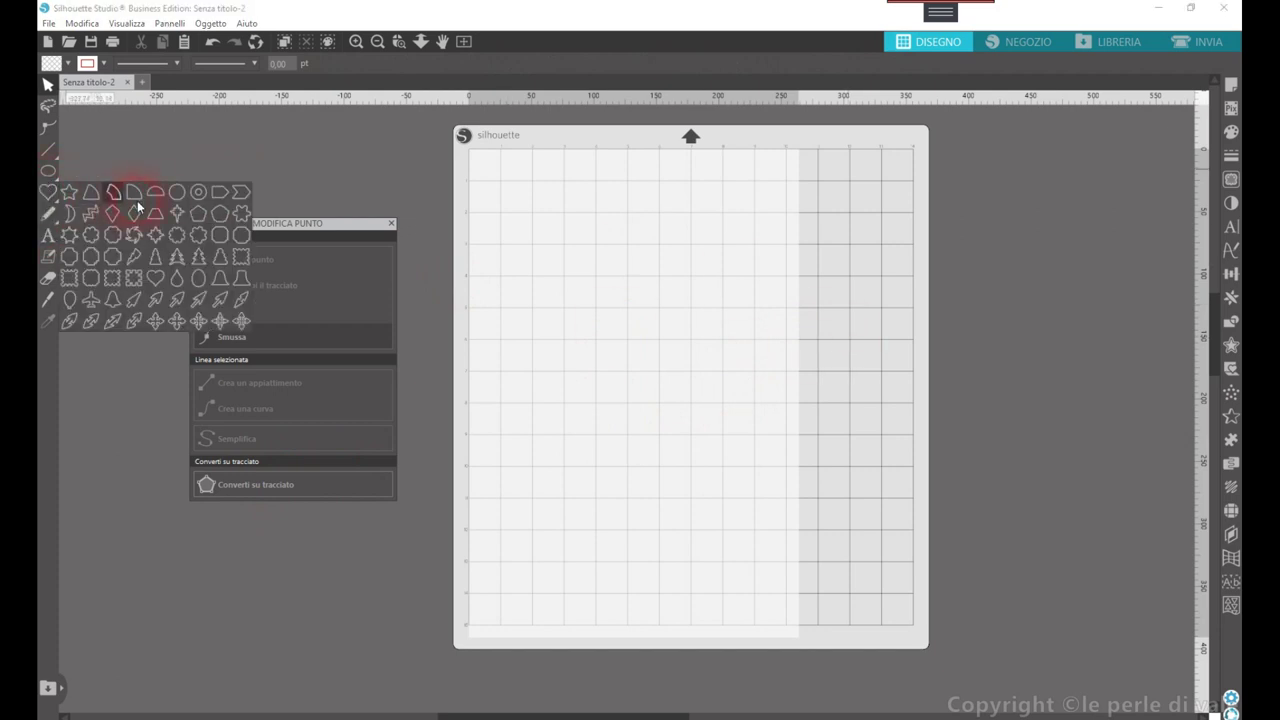
pyautogui.click(156, 281)
pyautogui.moveTo(555, 283); pyautogui.dragTo(629, 392)
pyautogui.click(686, 292)
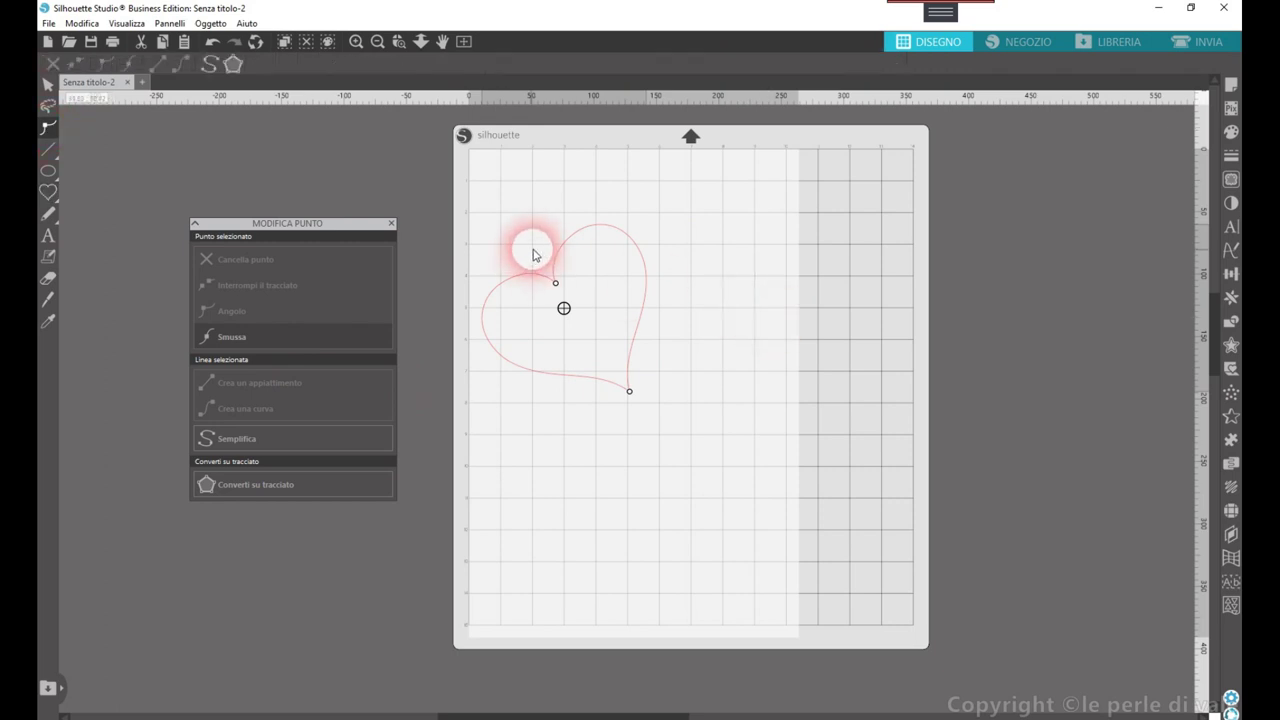
pyautogui.moveTo(560, 251); pyautogui.dragTo(633, 249)
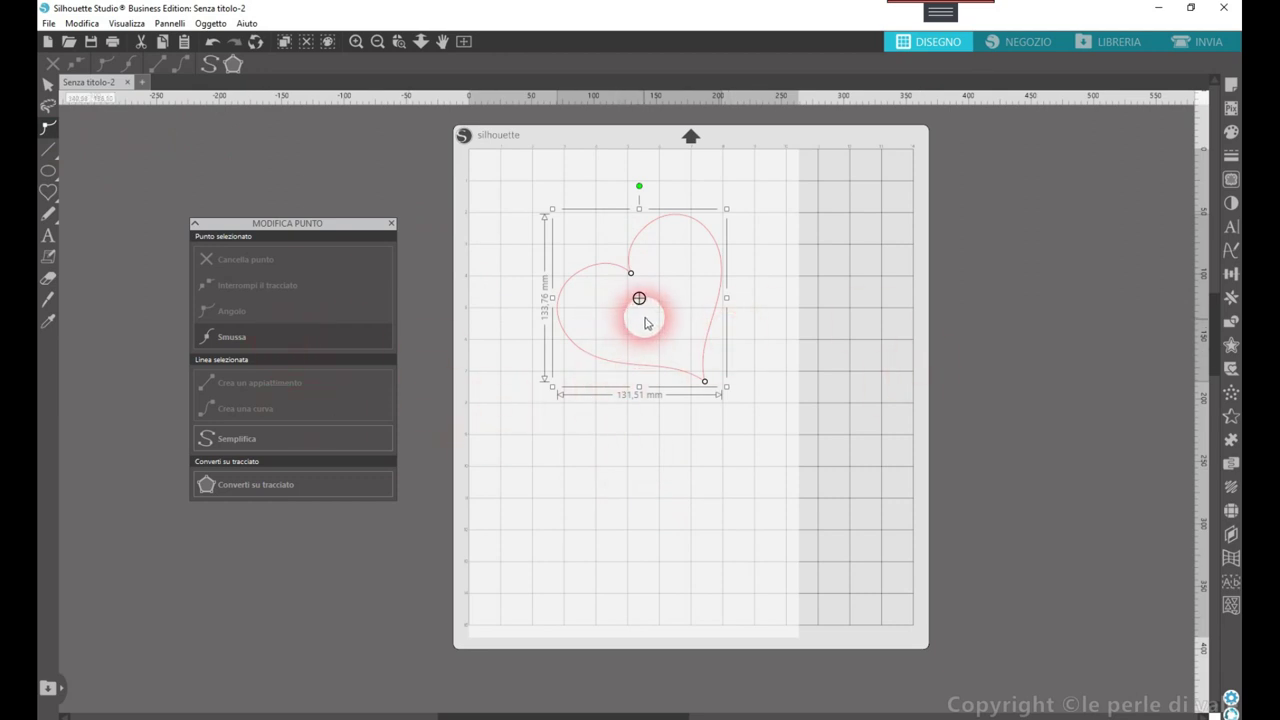
# - Examine the commands offered for the heart during point editing and, outside it, the Converti su tracciato option
pyautogui.rightClick(721, 378)
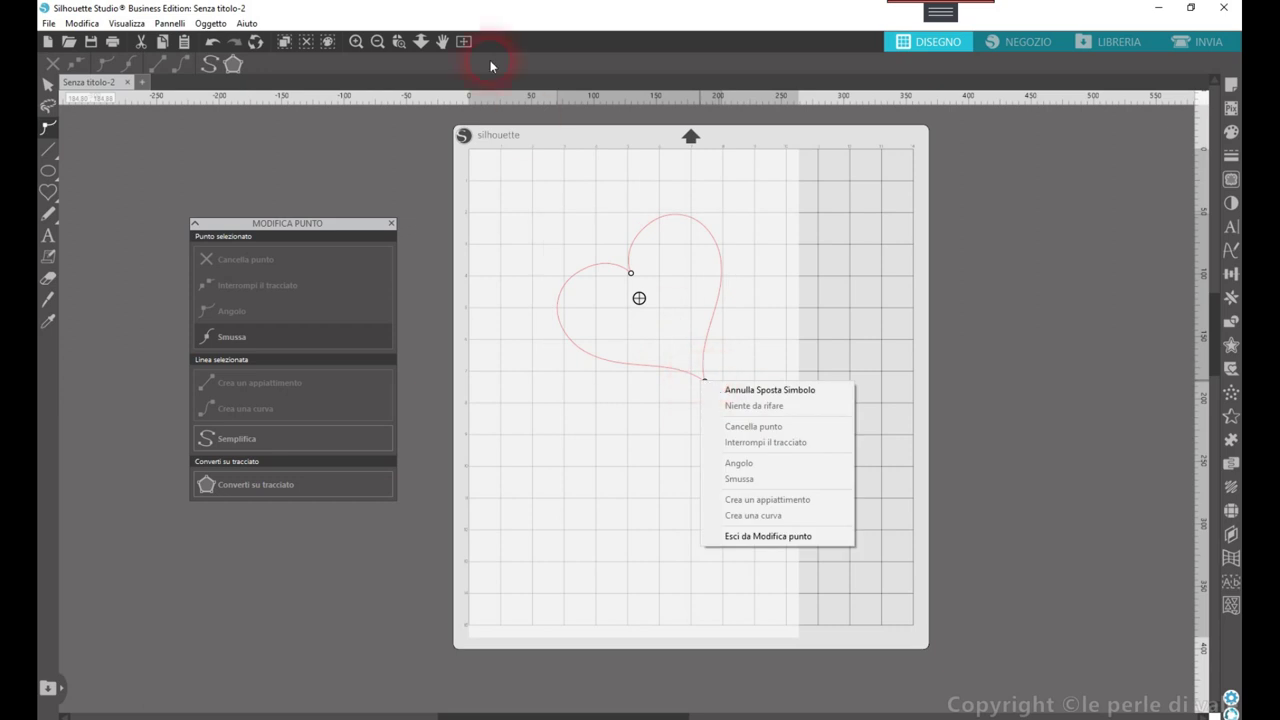
pyautogui.click(532, 180)
pyautogui.rightClick(626, 357)
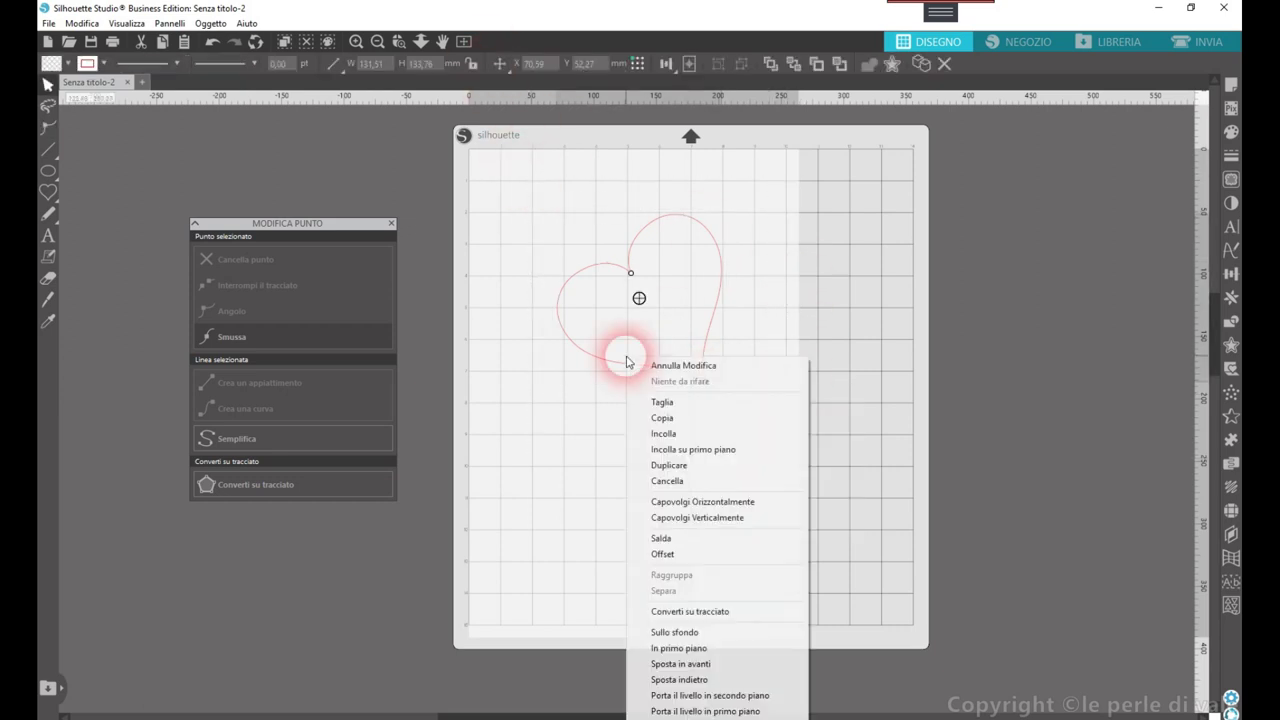
pyautogui.click(681, 612)
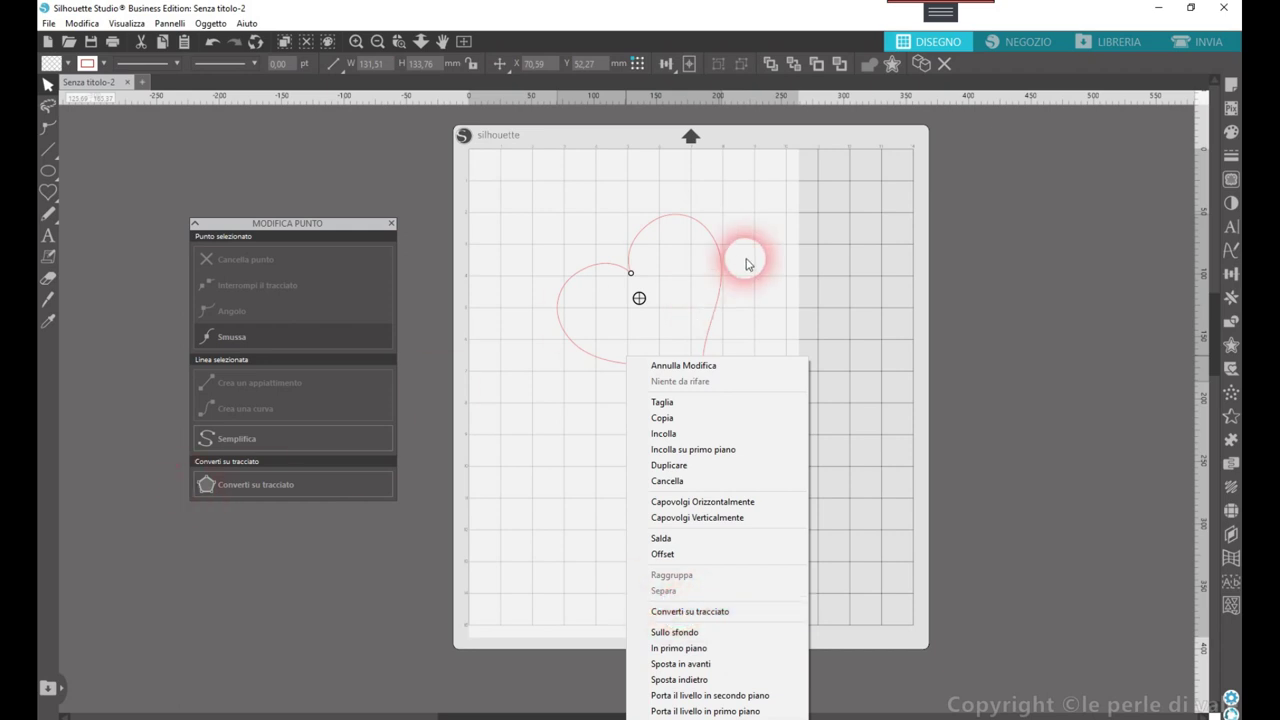
pyautogui.click(558, 195)
# - Convert the preset heart to a path with Converti su tracciato and open its points for editing
pyautogui.moveTo(502, 182); pyautogui.dragTo(769, 451)
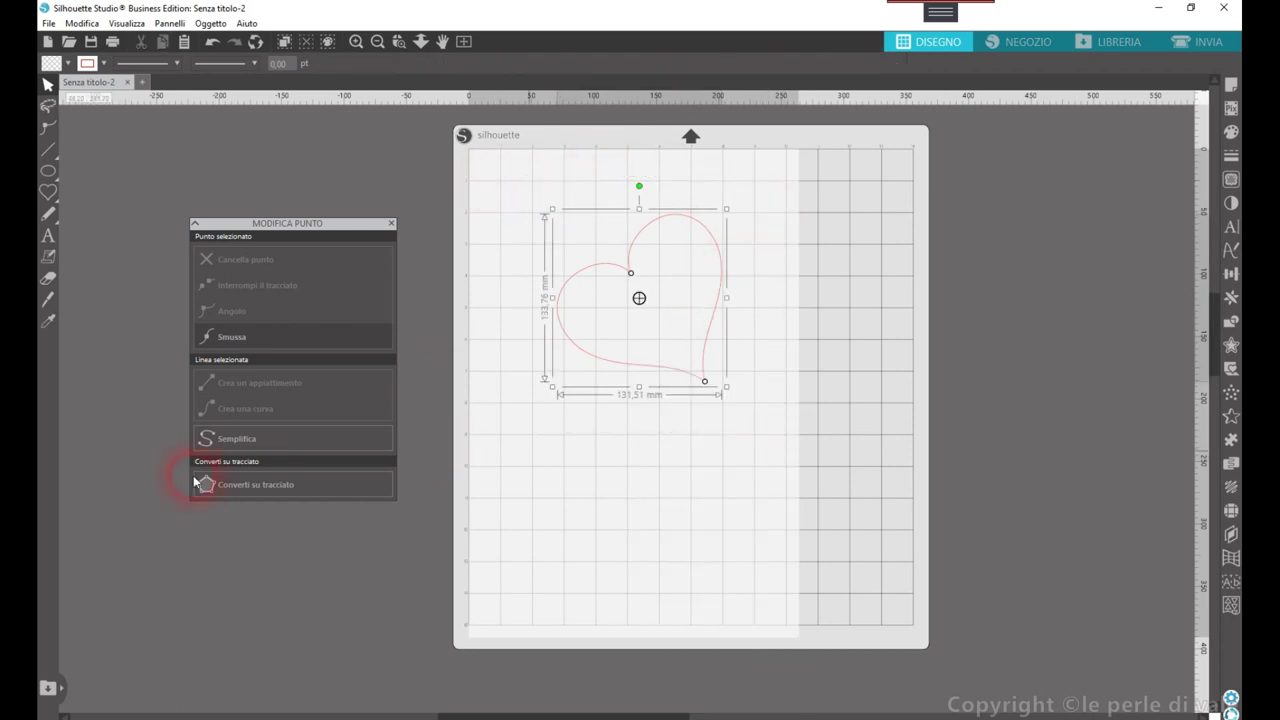
pyautogui.click(245, 485)
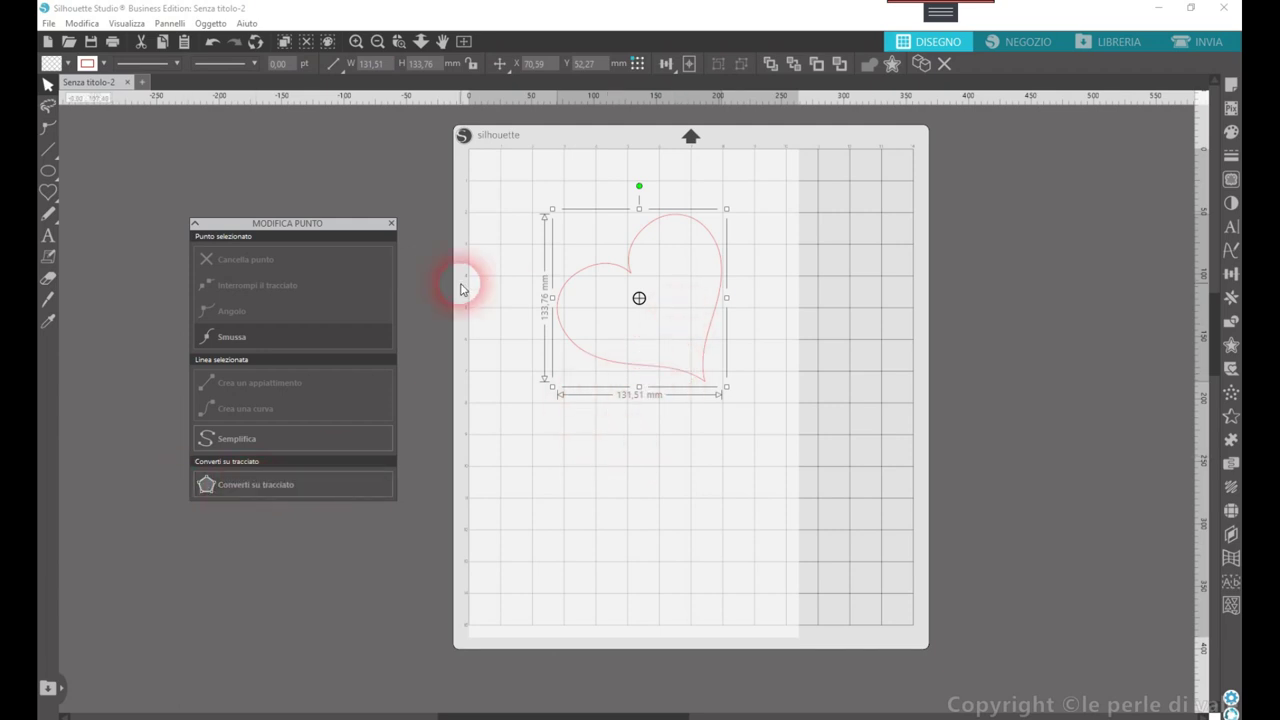
pyautogui.click(44, 130)
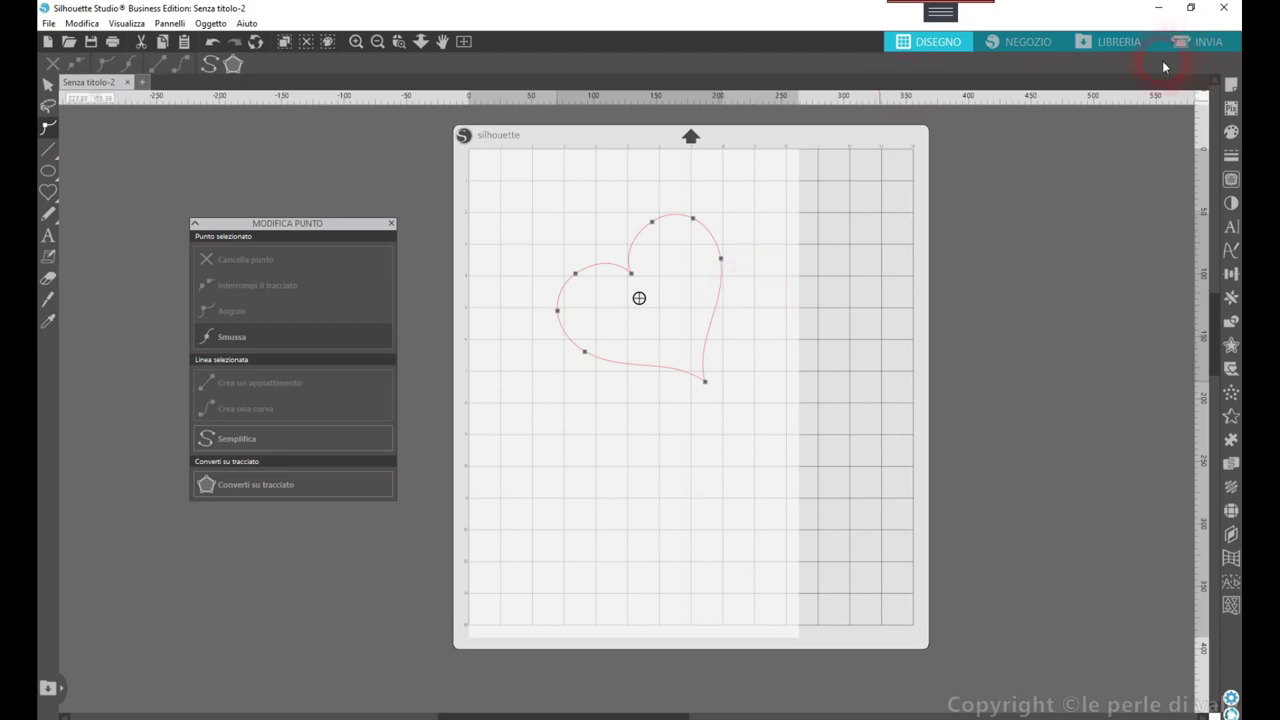
pyautogui.moveTo(980, 12)
pyautogui.click(1067, 18)
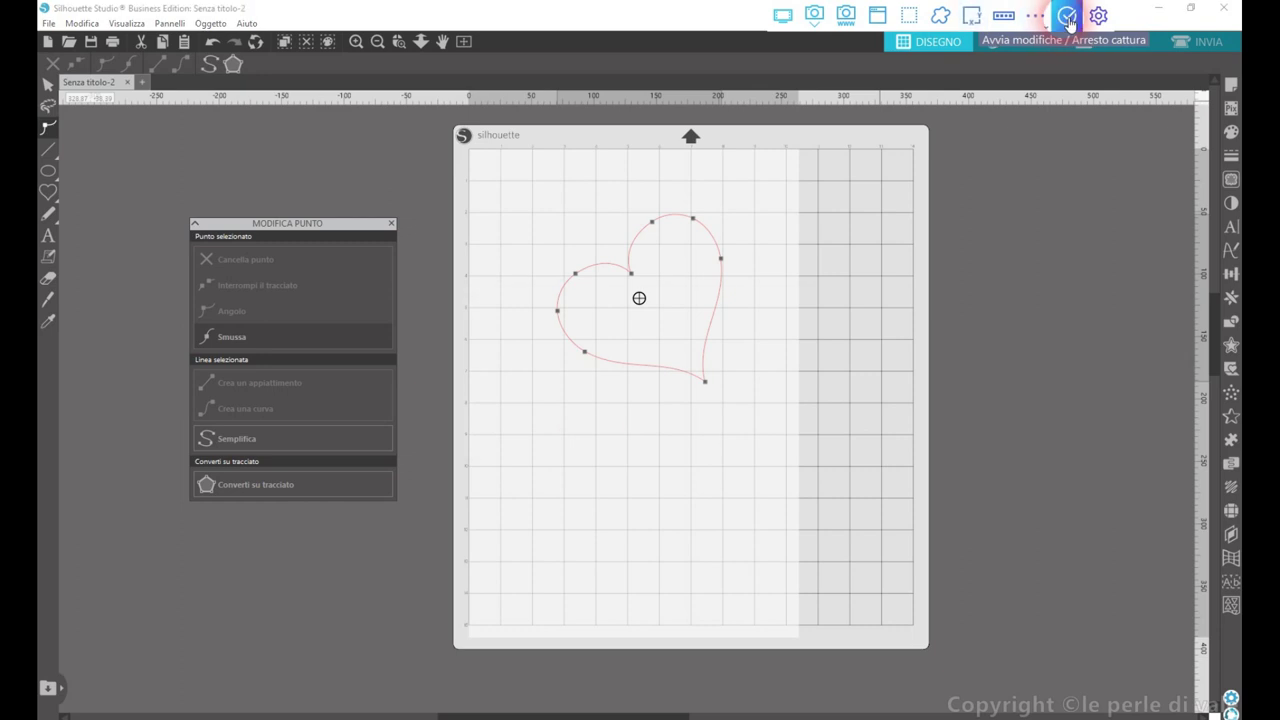
pyautogui.click(575, 440)
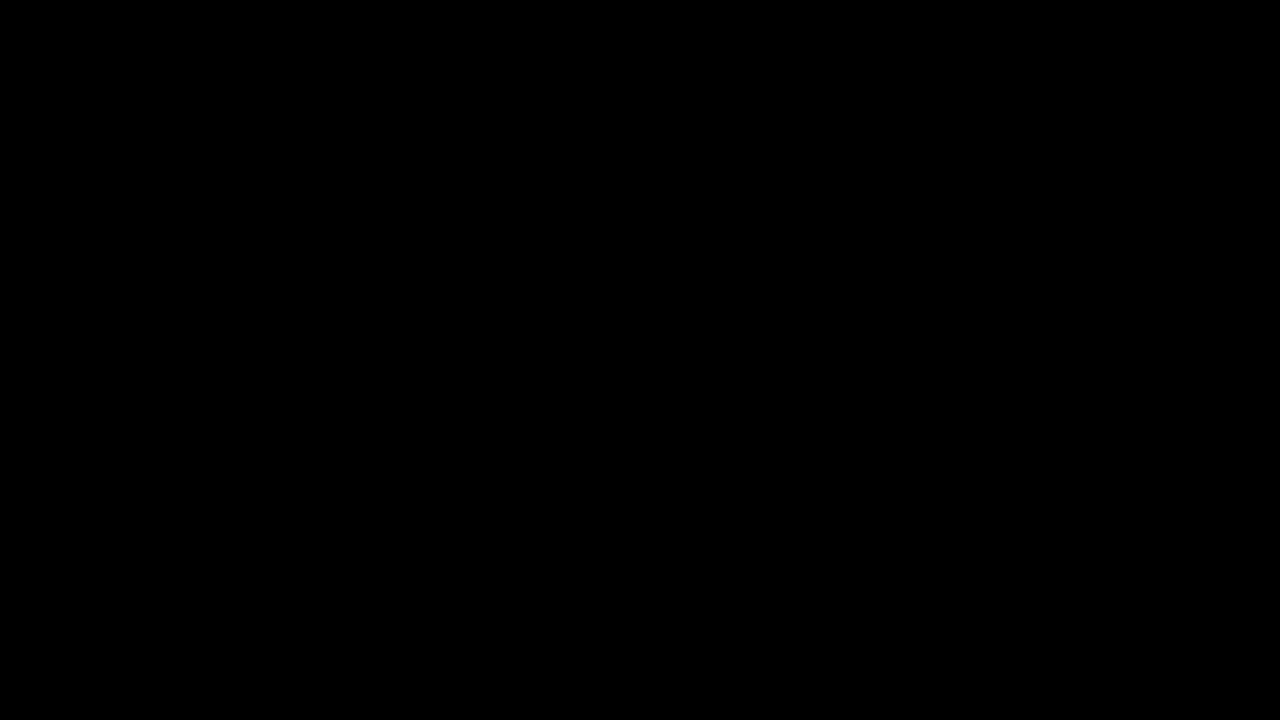